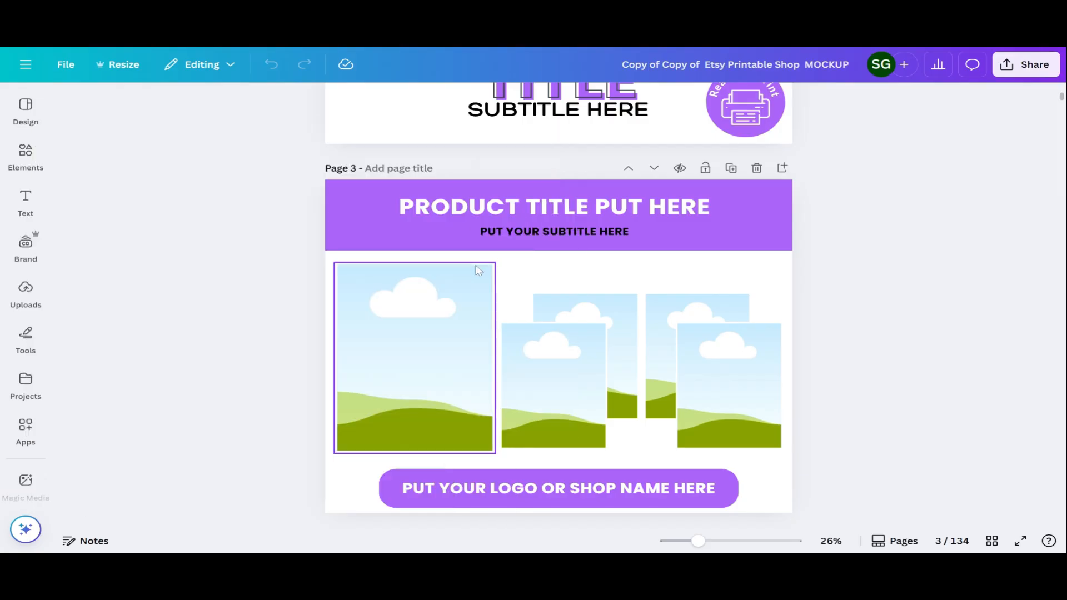
# Scroll through the template pages and select the YOUR TITLE HERE heading
pyautogui.scroll(4, 479, 269)
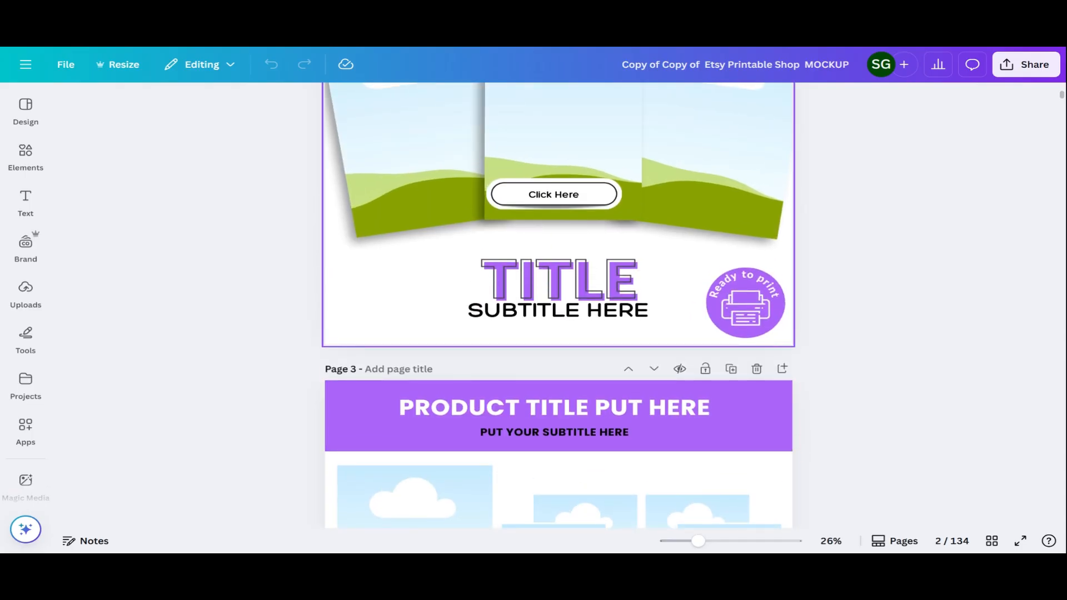
pyautogui.scroll(2, 555, 255)
pyautogui.scroll(6, 556, 255)
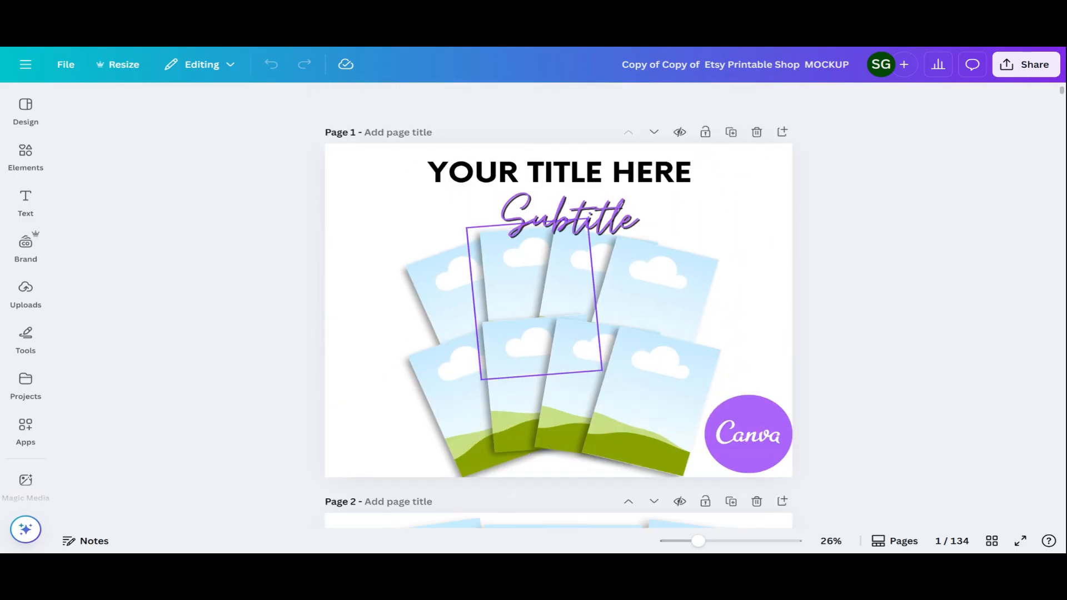
pyautogui.scroll(-4, 556, 256)
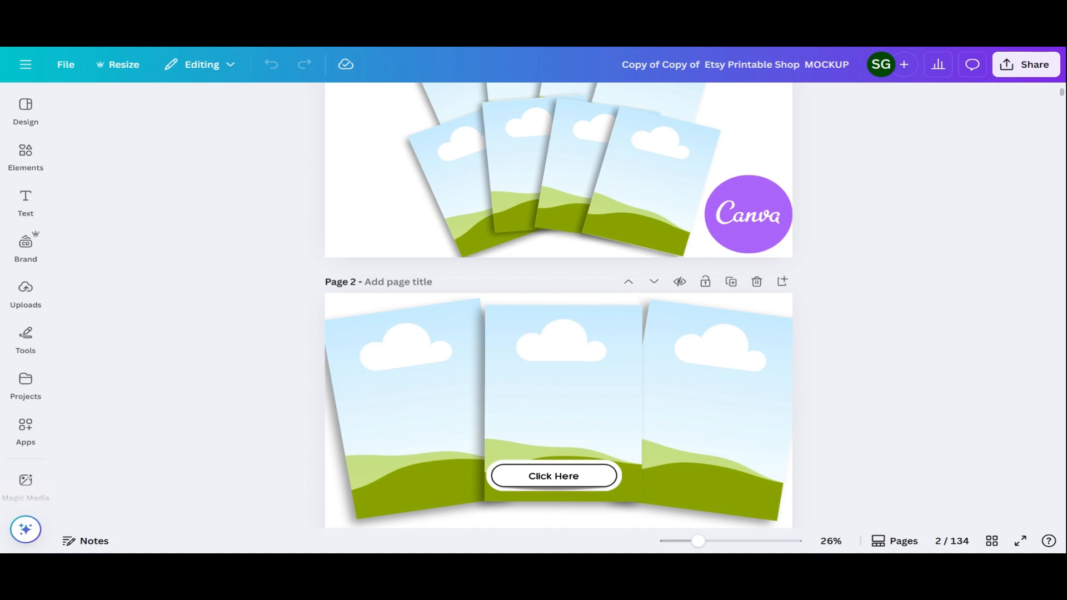
pyautogui.scroll(4, 482, 216)
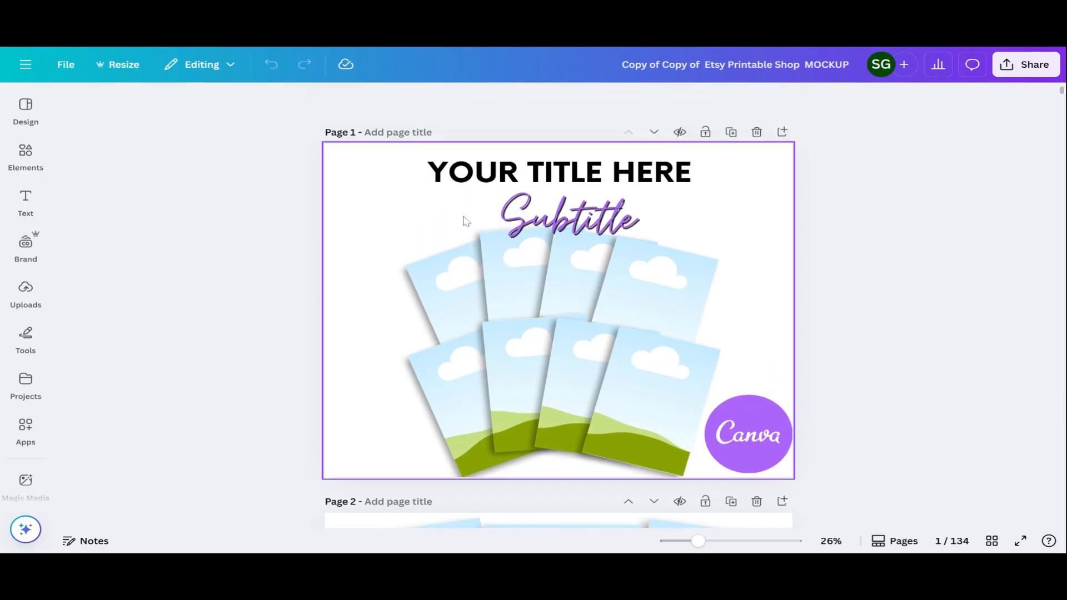
pyautogui.keyDown('ctrl'); pyautogui.scroll(5, 453, 222); pyautogui.keyUp('ctrl')
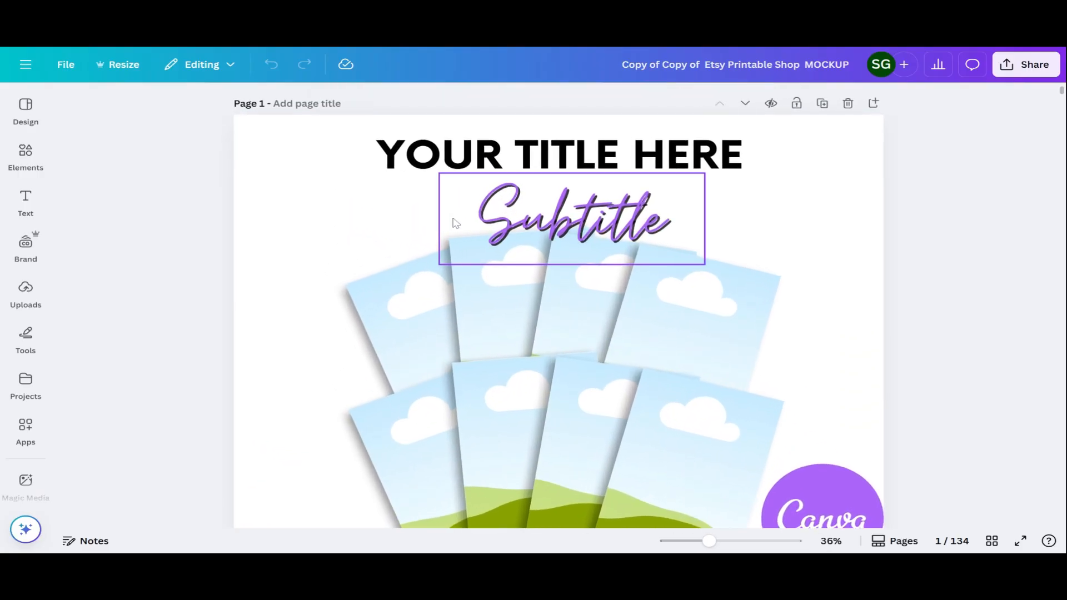
pyautogui.scroll(-3, 453, 222)
pyautogui.scroll(2, 453, 222)
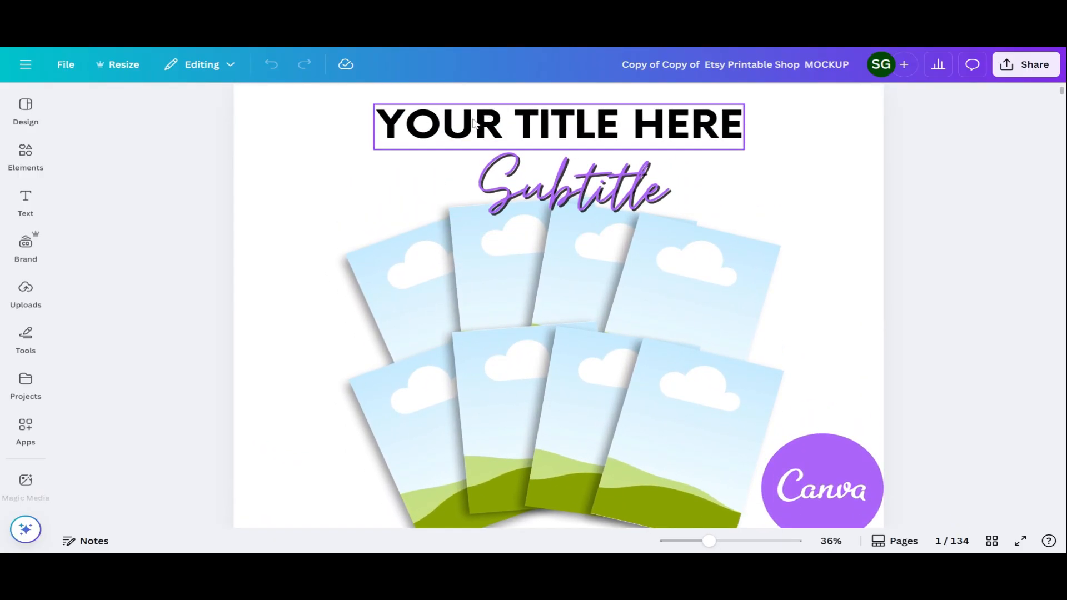
pyautogui.click(472, 123)
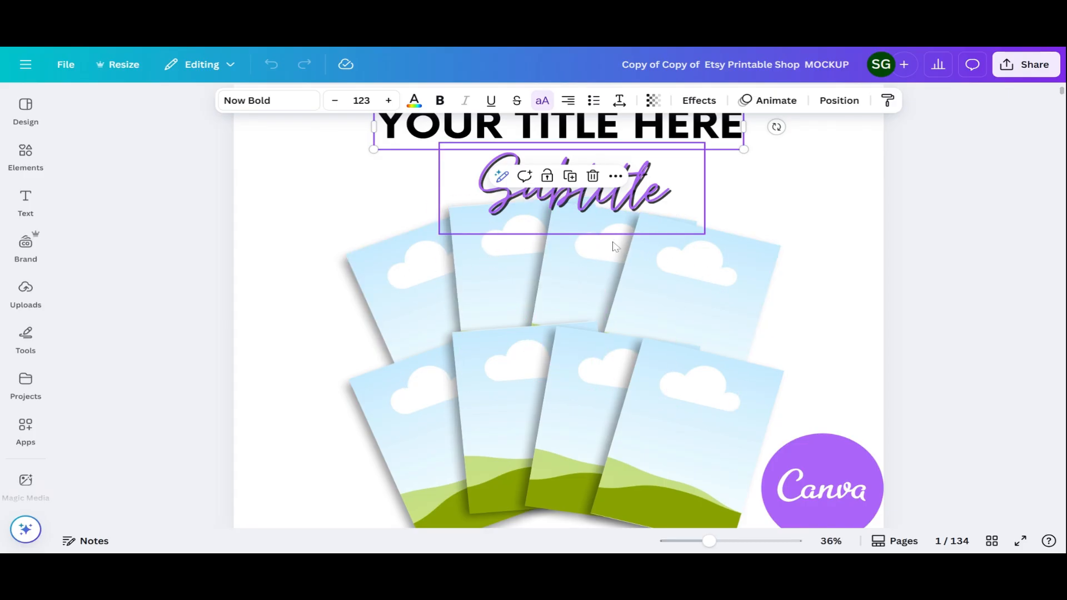
# Check the Share menu's download page options, then close them without downloading
pyautogui.scroll(-1, 612, 311)
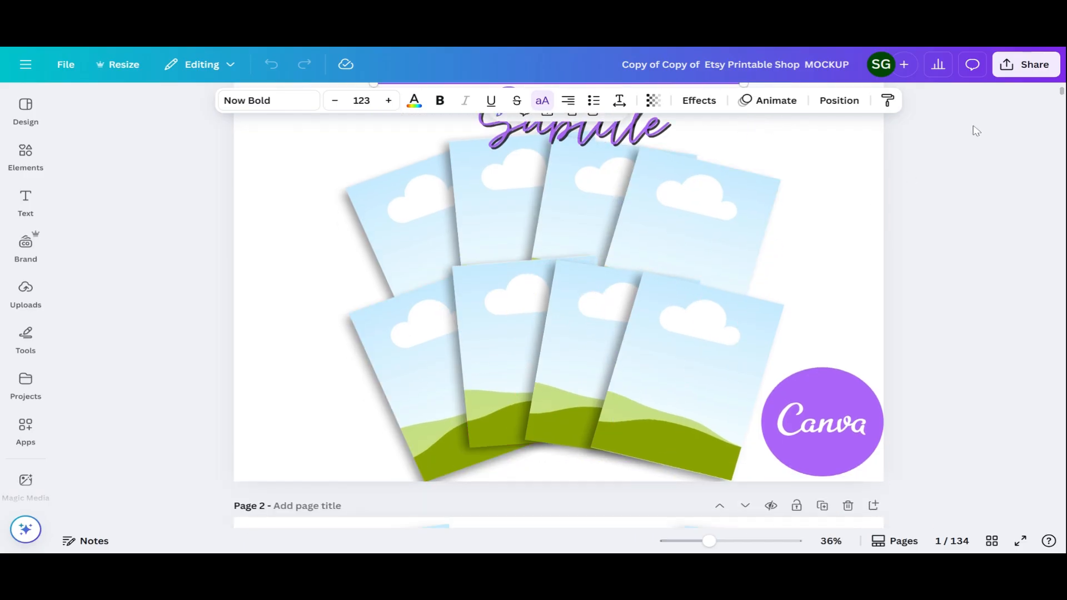
pyautogui.click(1033, 73)
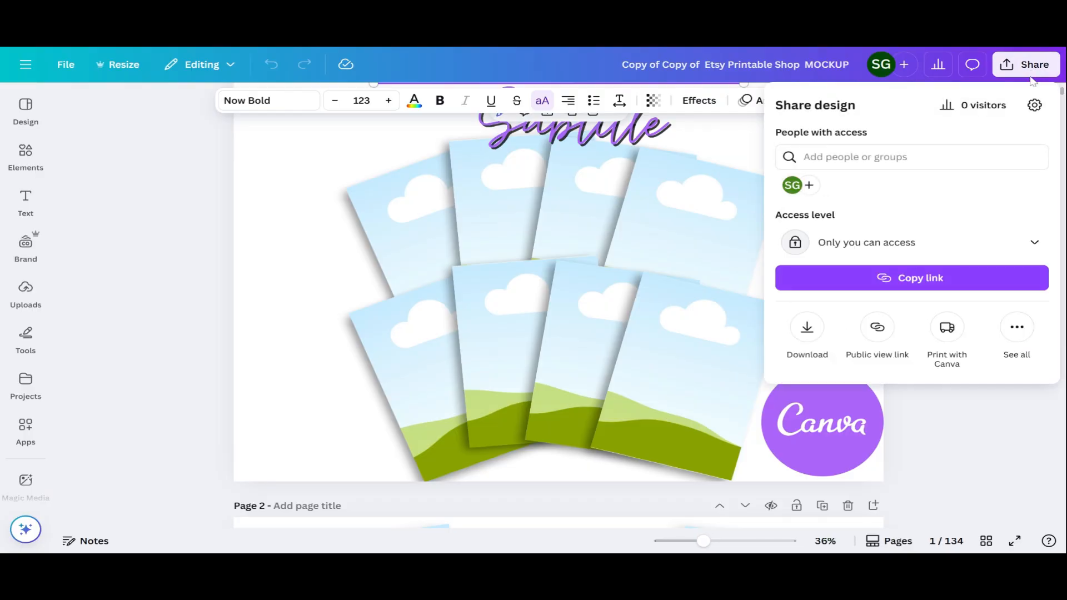
pyautogui.click(809, 328)
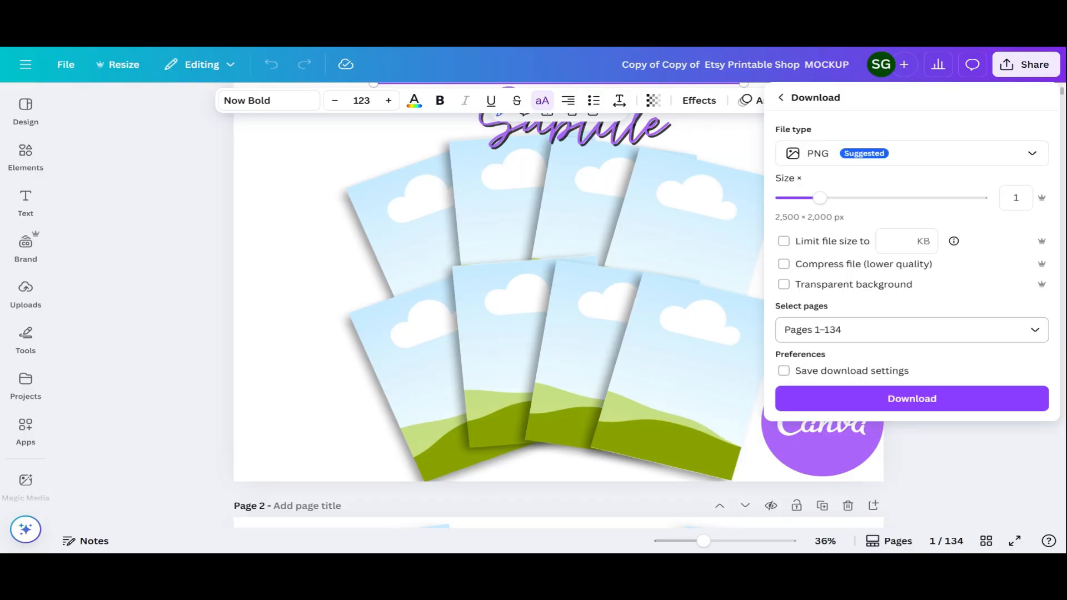
pyautogui.click(809, 329)
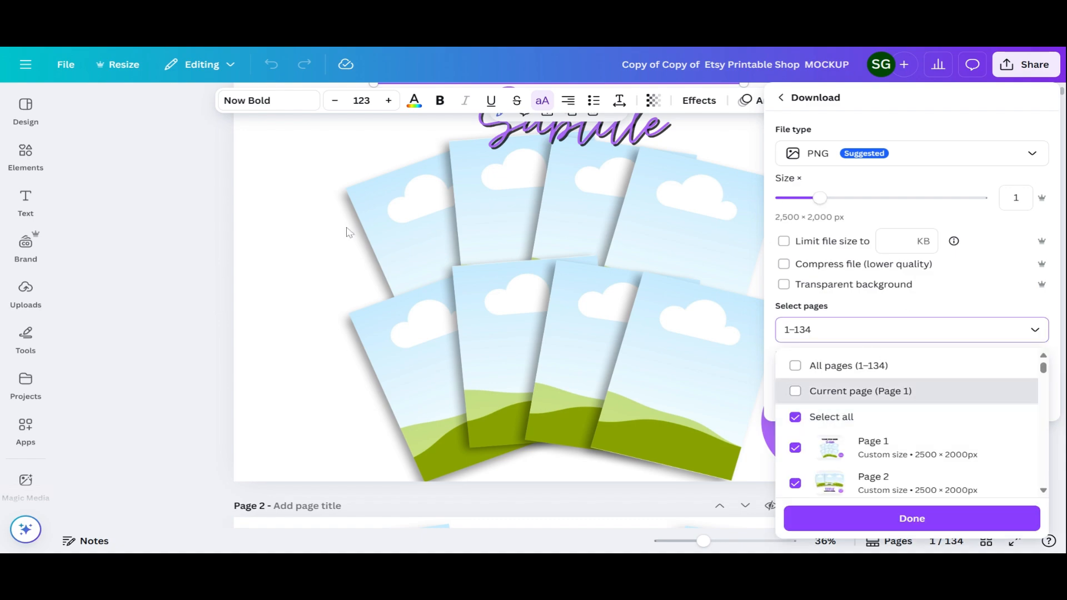
pyautogui.click(199, 193)
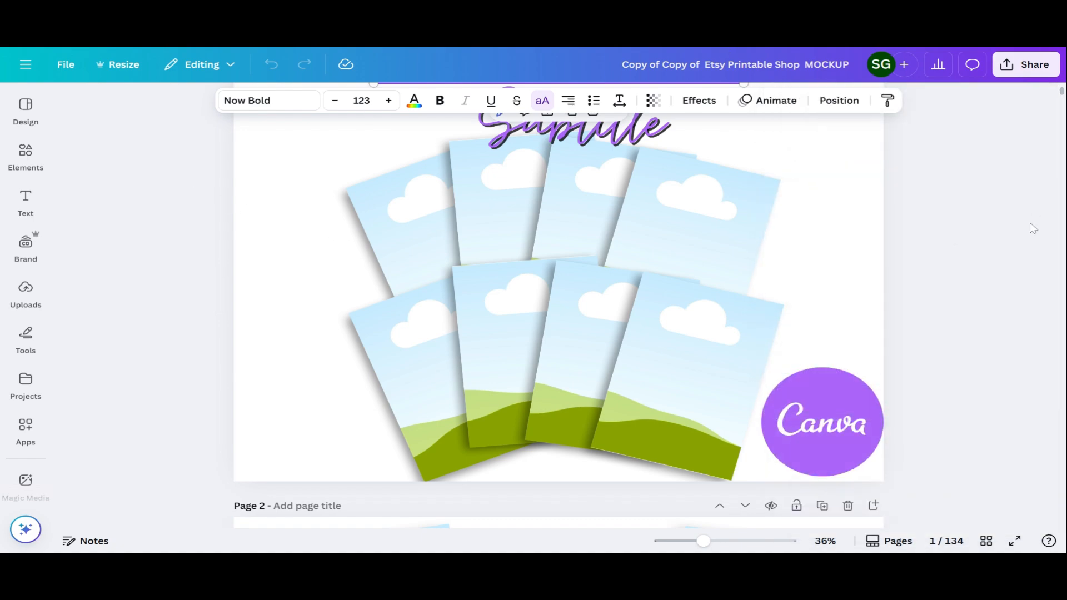
# Browse the uploaded images, select the Canva logo circle on page 1, and scroll down the pages
pyautogui.click(26, 290)
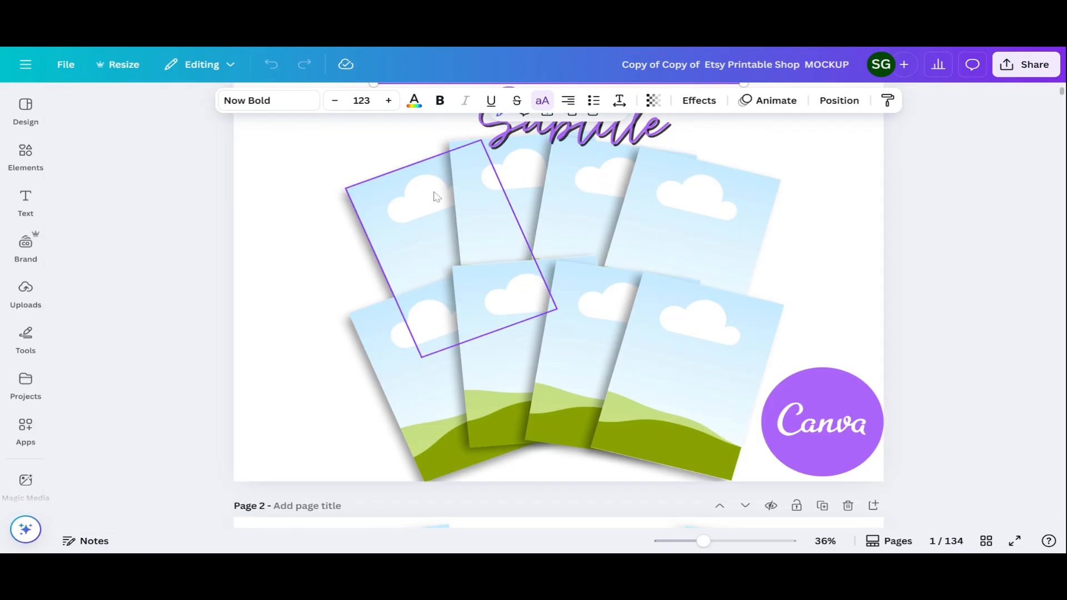
pyautogui.scroll(1, 833, 400)
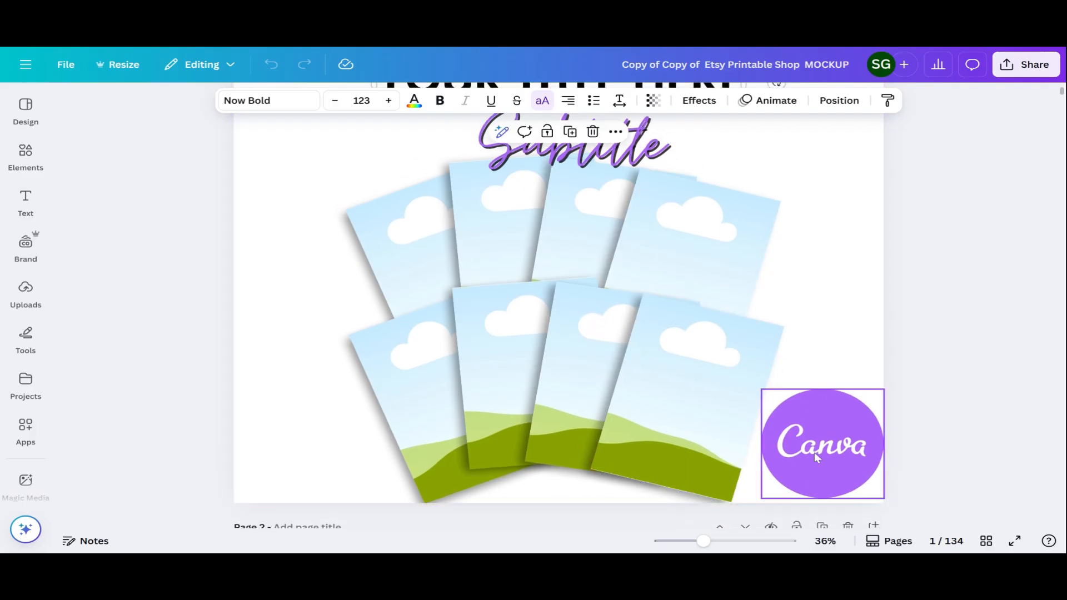
pyautogui.click(815, 452)
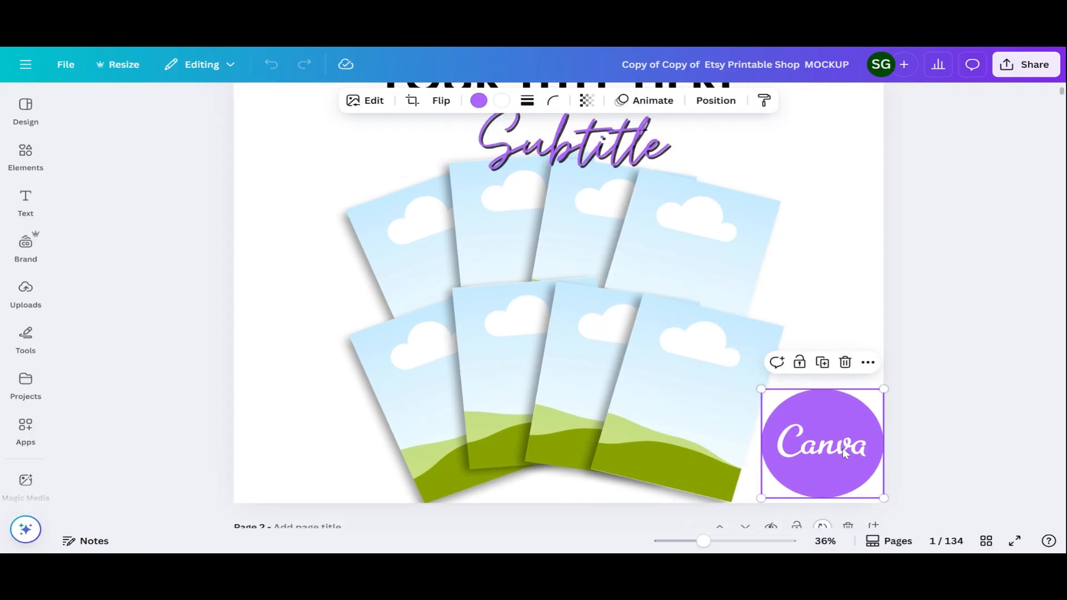
pyautogui.scroll(2, 825, 296)
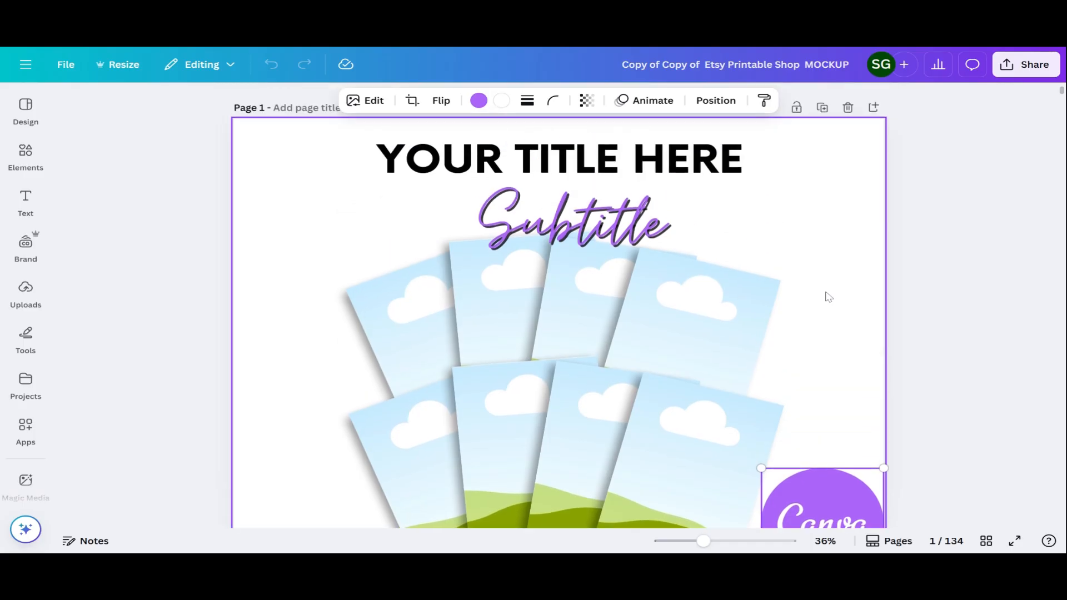
pyautogui.scroll(-10, 826, 296)
pyautogui.scroll(-2, 825, 292)
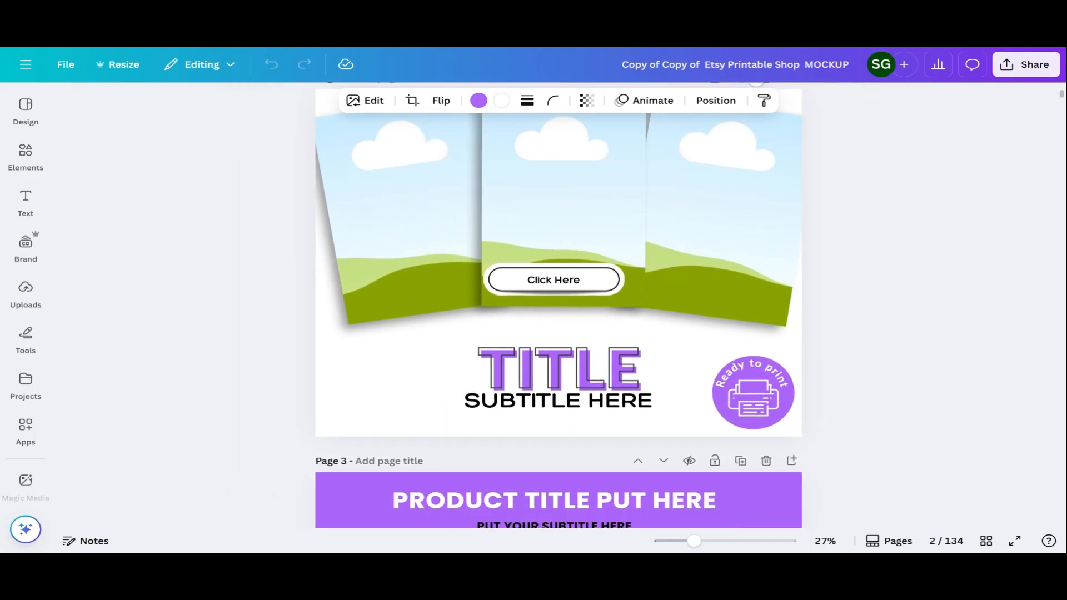
pyautogui.scroll(1, 779, 284)
pyautogui.scroll(-1, 782, 290)
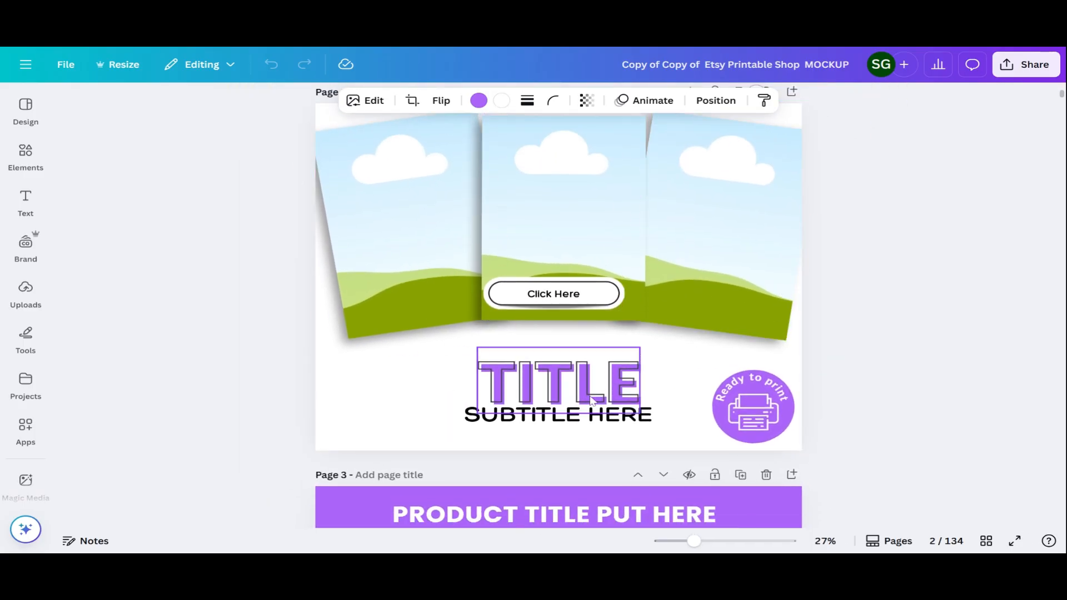
pyautogui.scroll(-5, 621, 359)
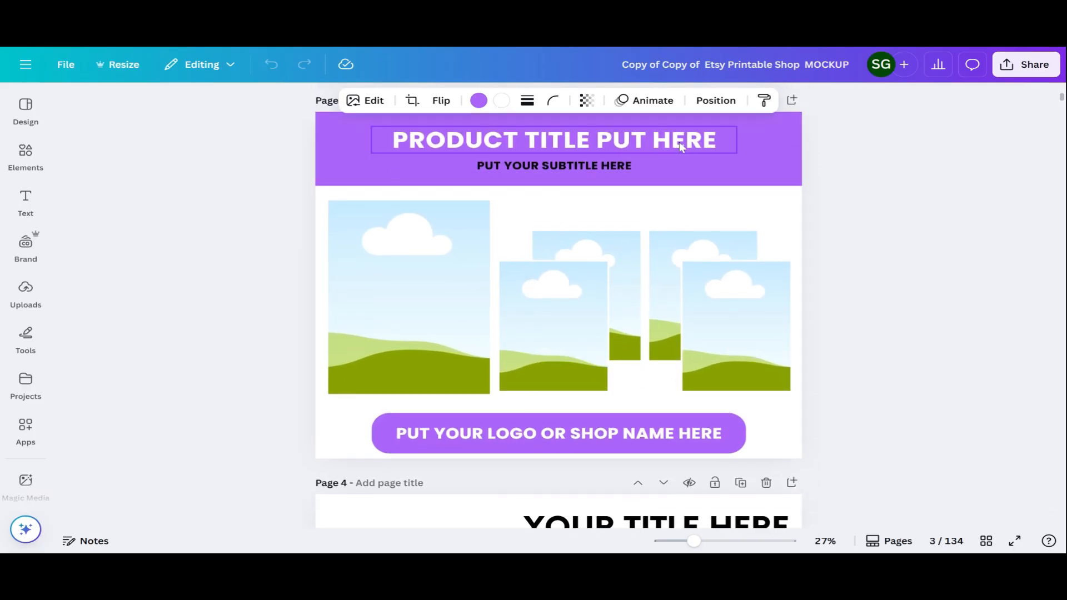
pyautogui.scroll(-6, 521, 351)
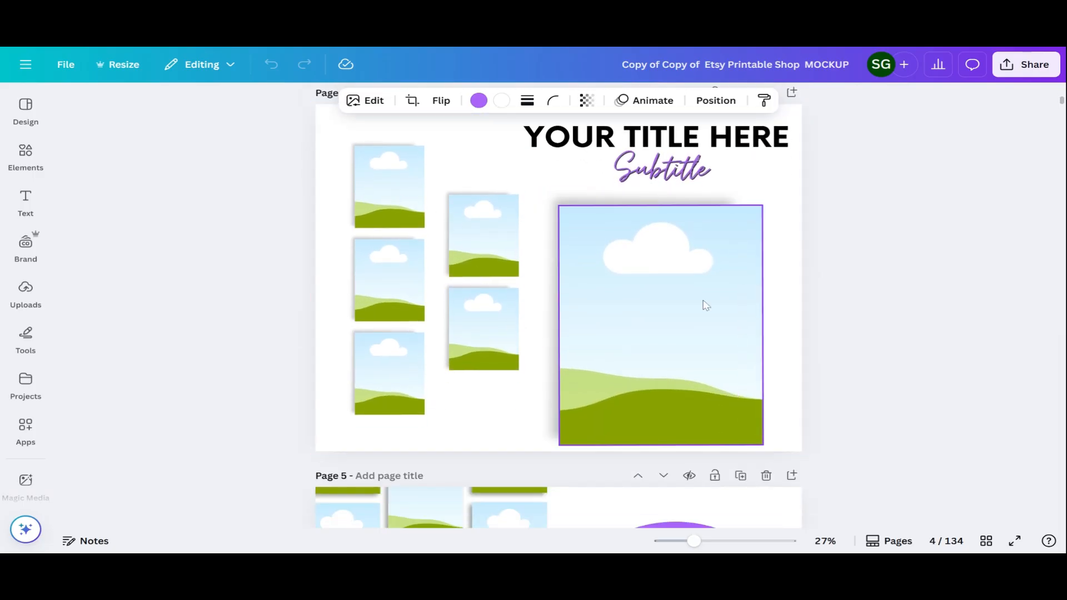
pyautogui.scroll(-5, 736, 272)
pyautogui.scroll(-3, 672, 325)
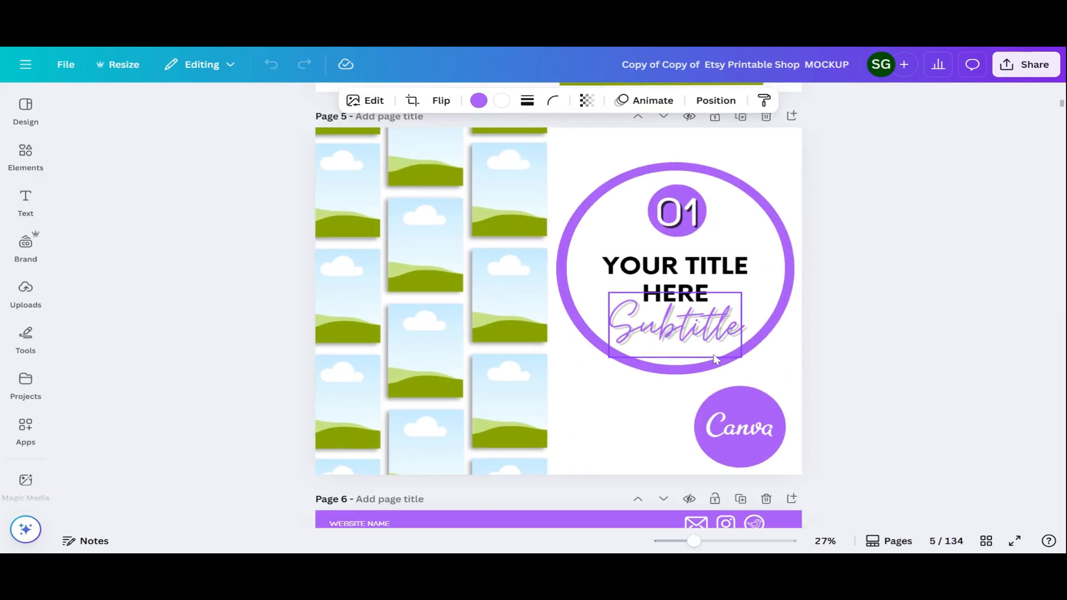
pyautogui.scroll(-6, 582, 409)
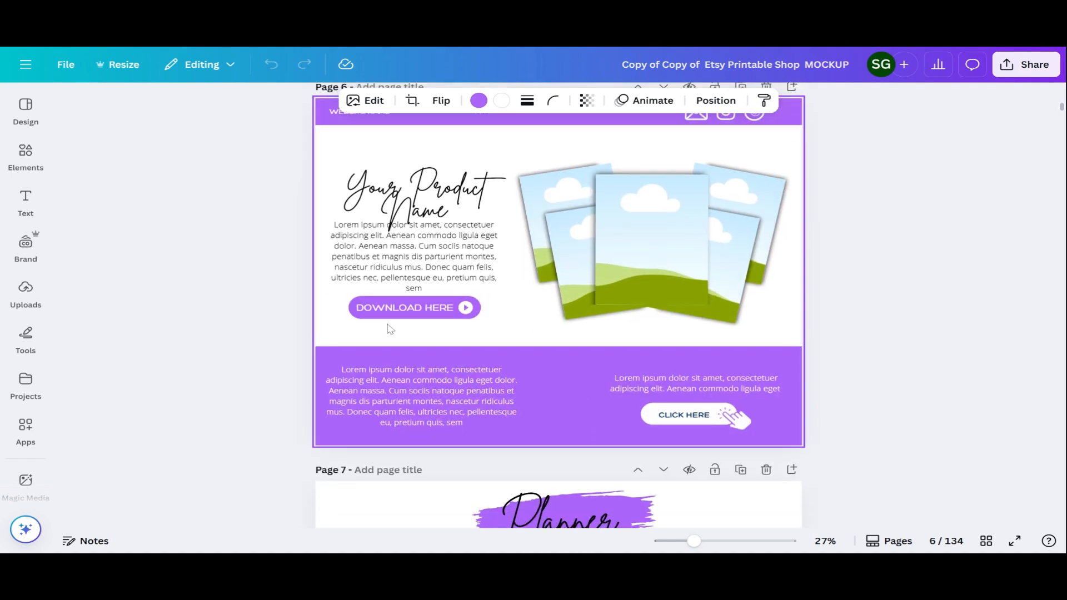
pyautogui.scroll(-5, 648, 322)
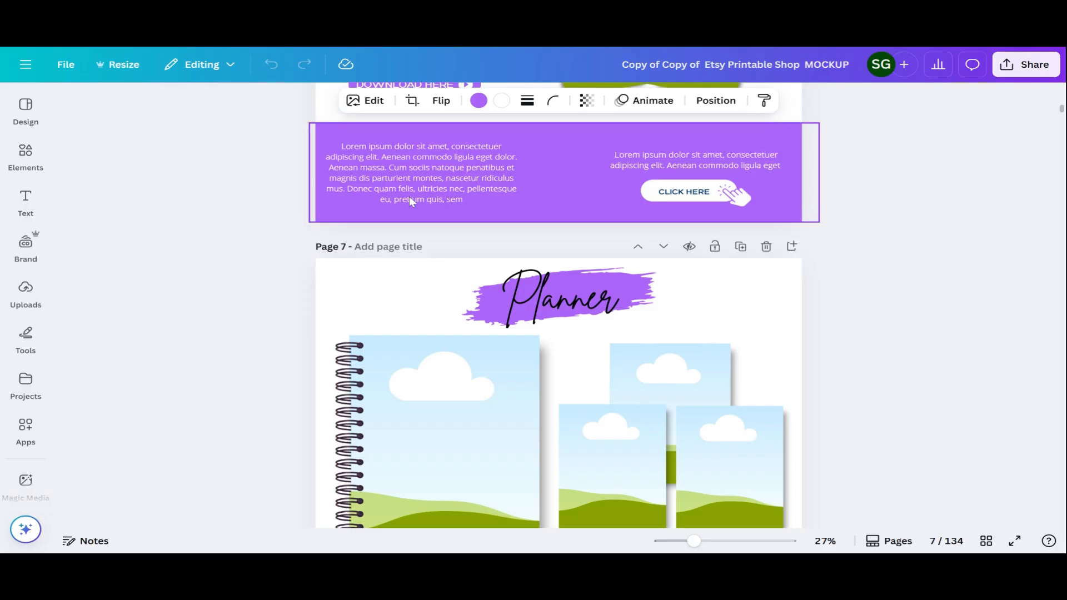
pyautogui.scroll(-3, 667, 306)
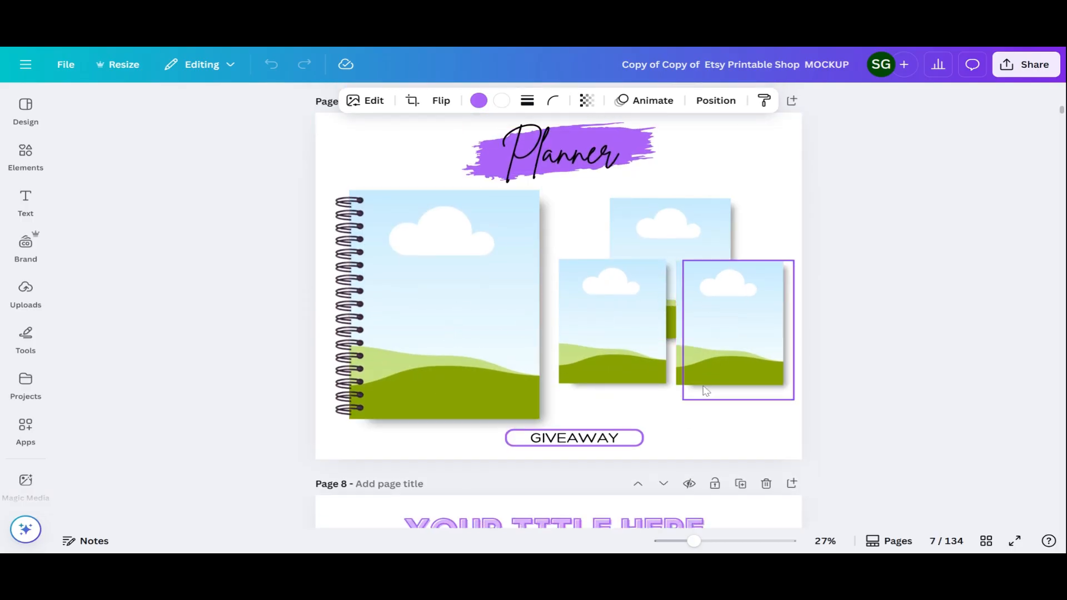
pyautogui.scroll(-8, 691, 375)
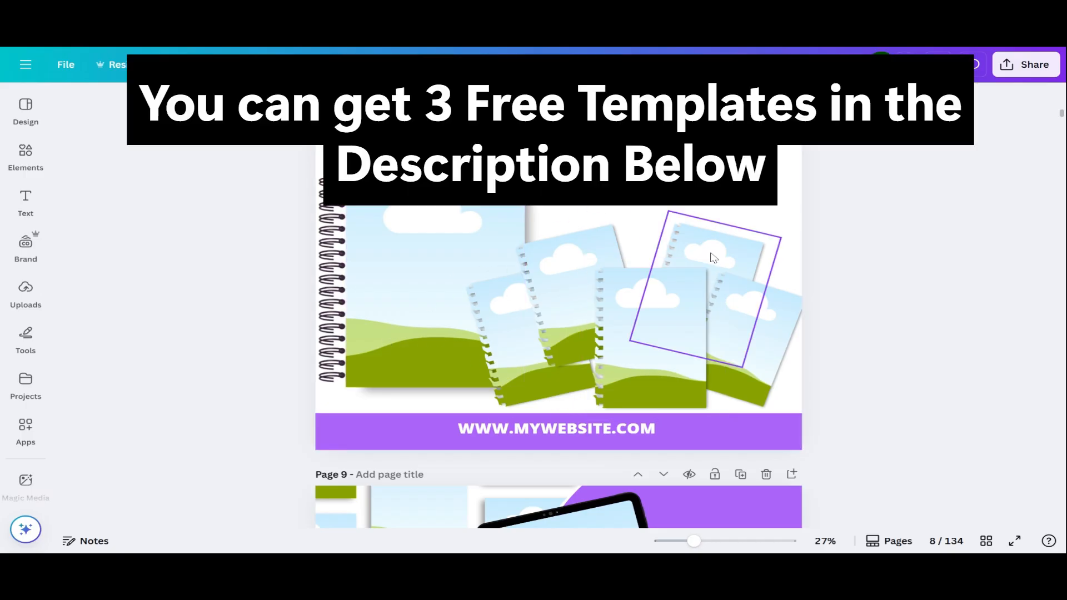
pyautogui.scroll(-7, 671, 225)
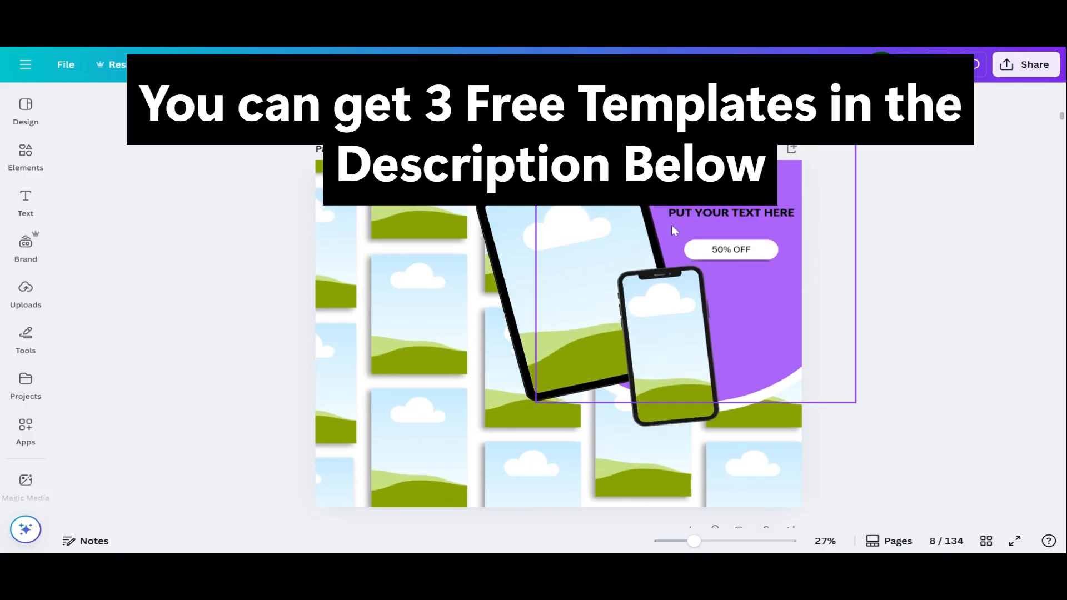
pyautogui.scroll(-14, 403, 287)
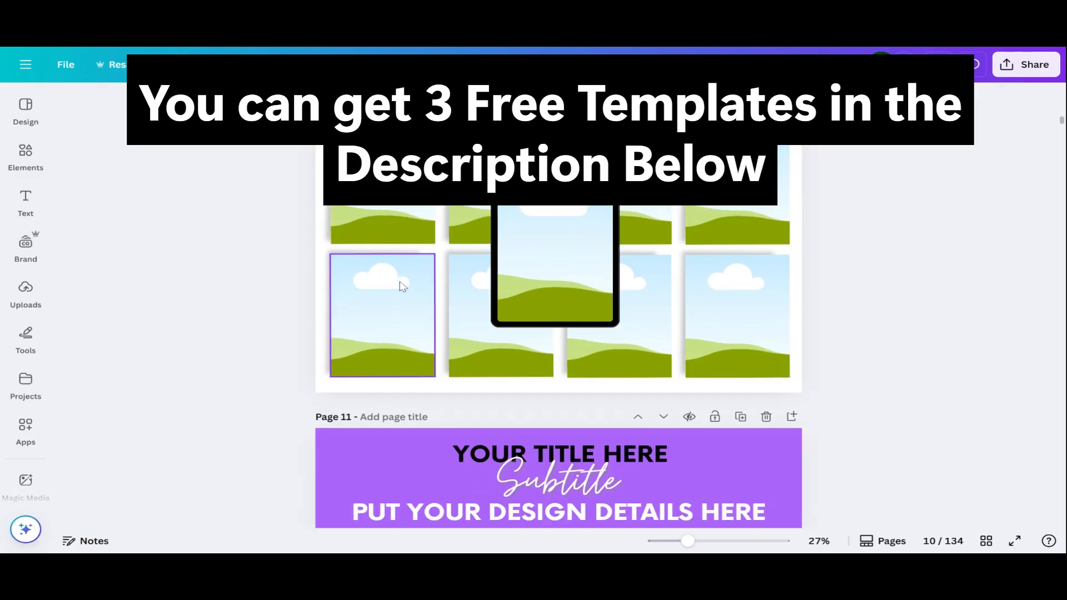
# Select page 11's purple title banner, then switch to the thumbnail grid of all pages
pyautogui.click(399, 281)
pyautogui.scroll(-15, 399, 281)
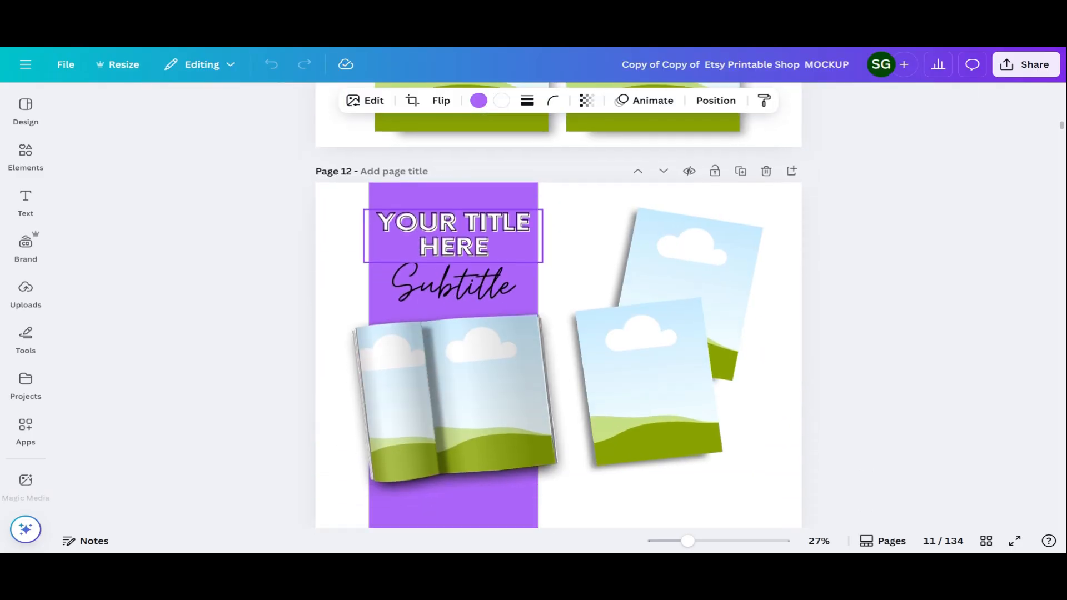
pyautogui.scroll(-15, 559, 295)
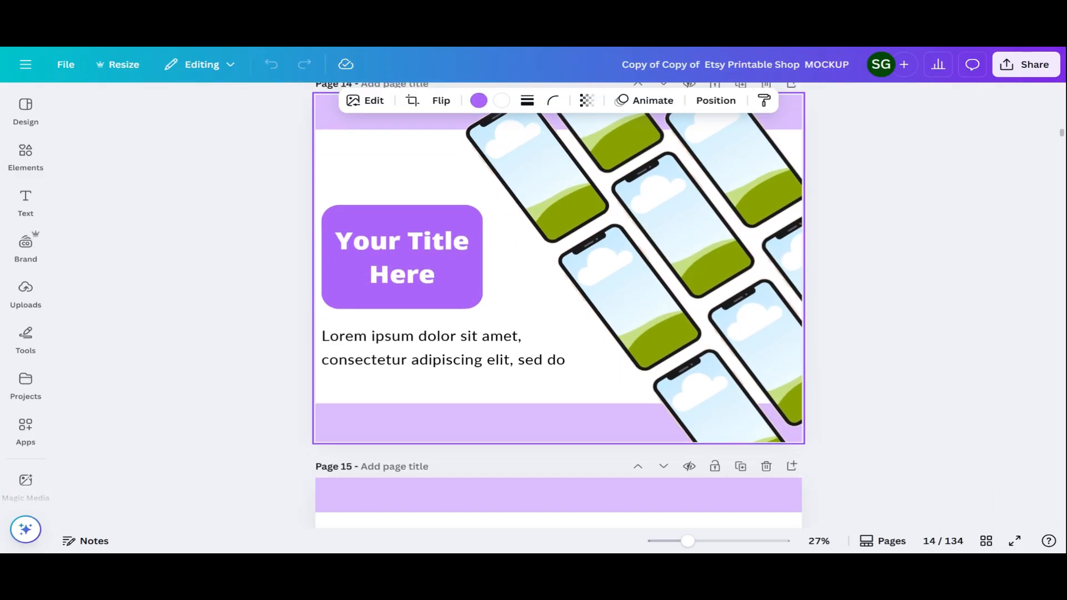
pyautogui.scroll(-15, 559, 295)
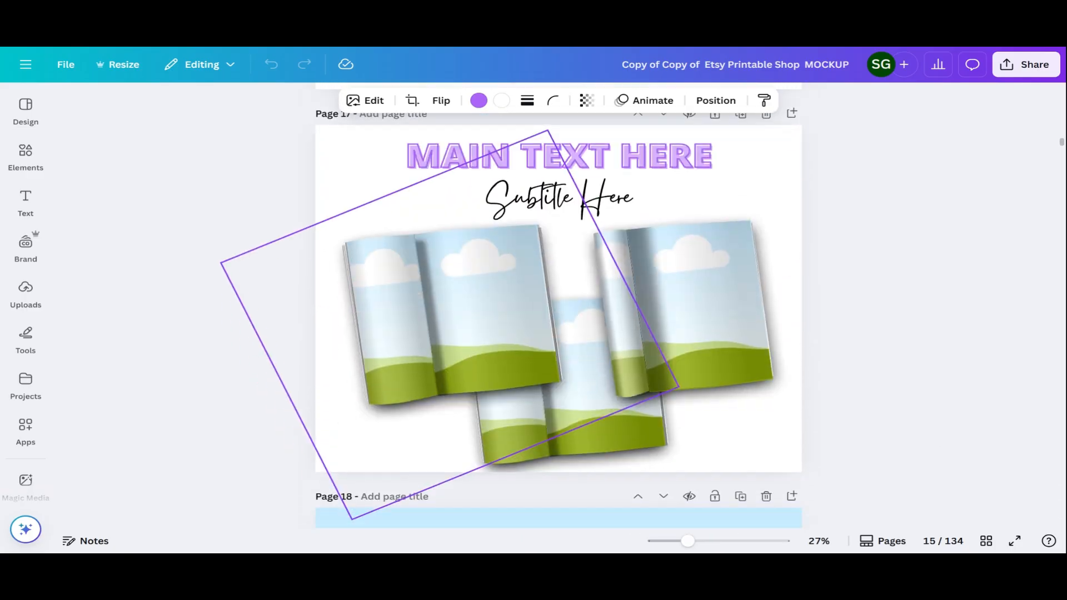
pyautogui.scroll(-10, 452, 300)
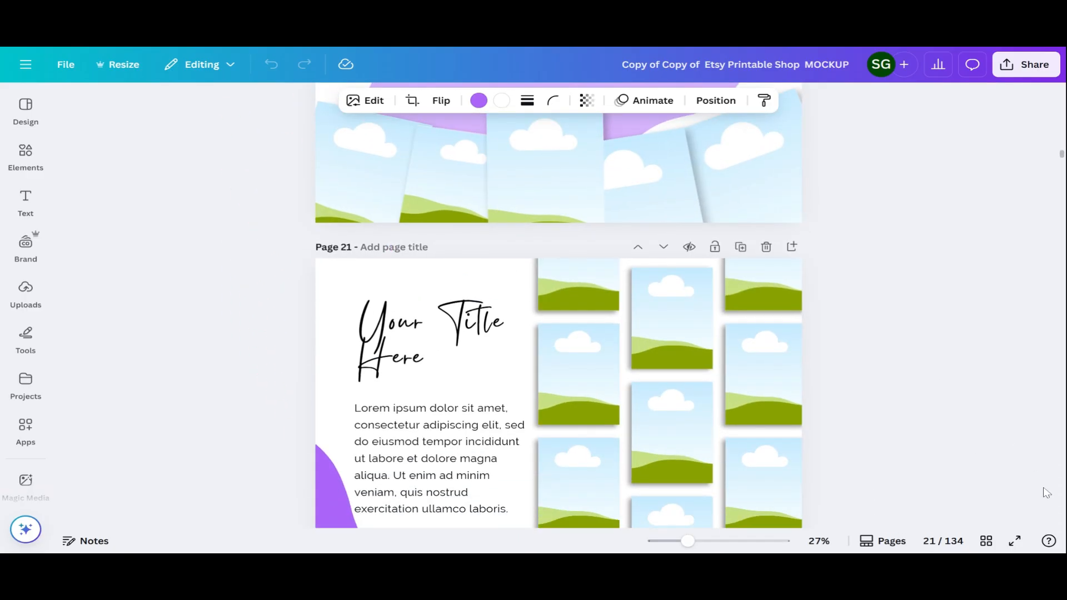
pyautogui.click(987, 541)
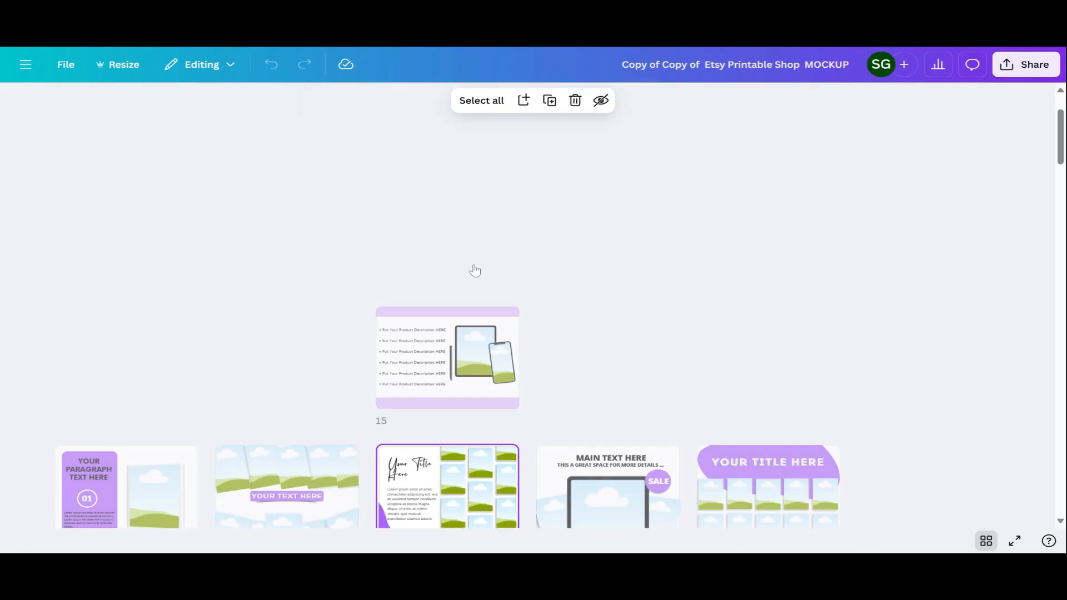
pyautogui.scroll(-2, 522, 281)
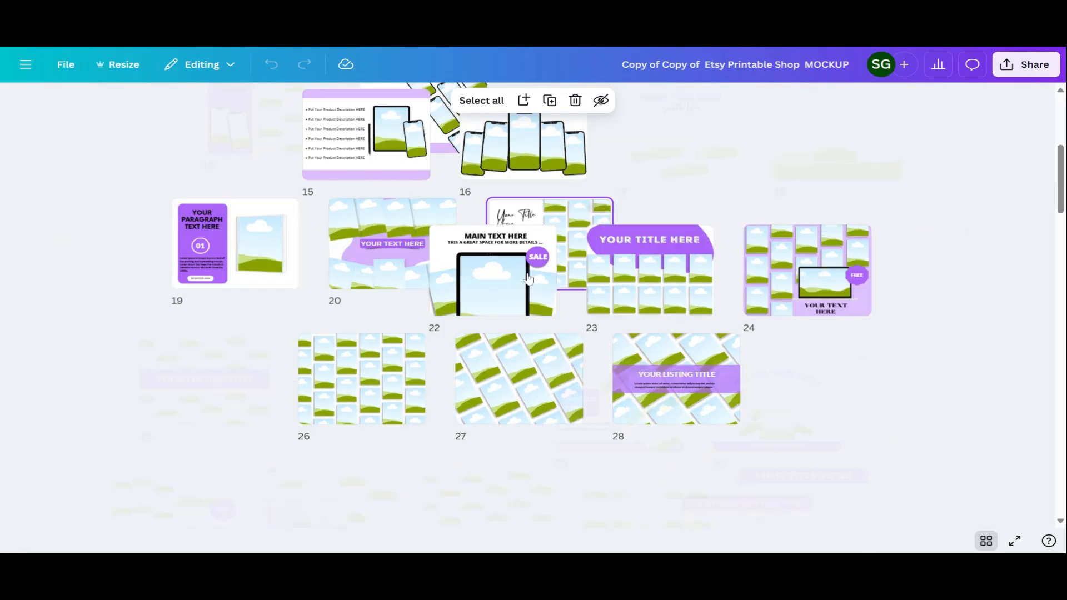
pyautogui.scroll(-2, 367, 386)
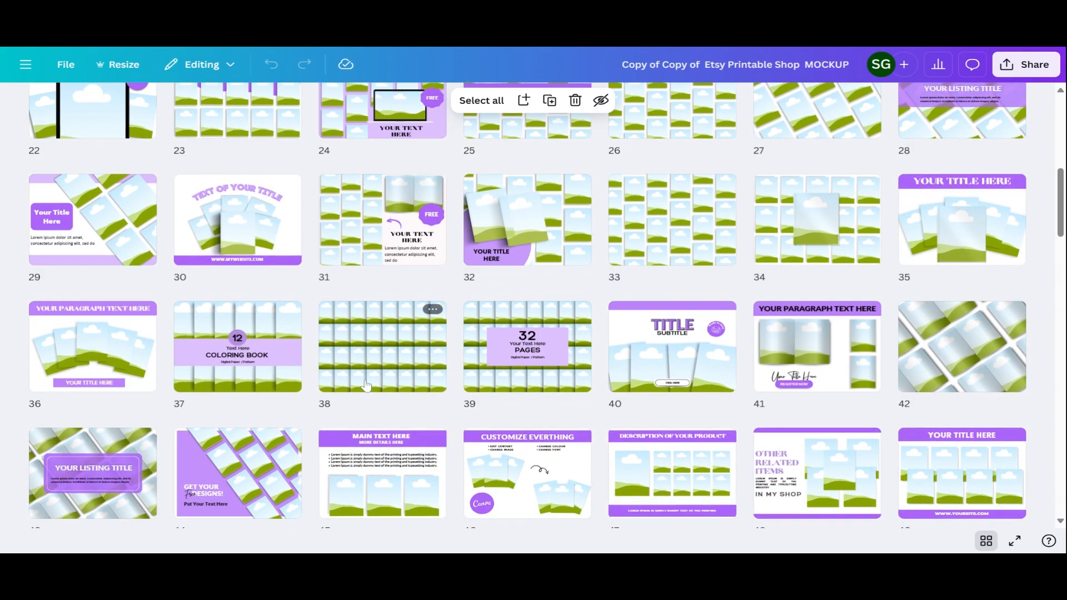
pyautogui.scroll(5, 366, 386)
pyautogui.scroll(-15, 546, 305)
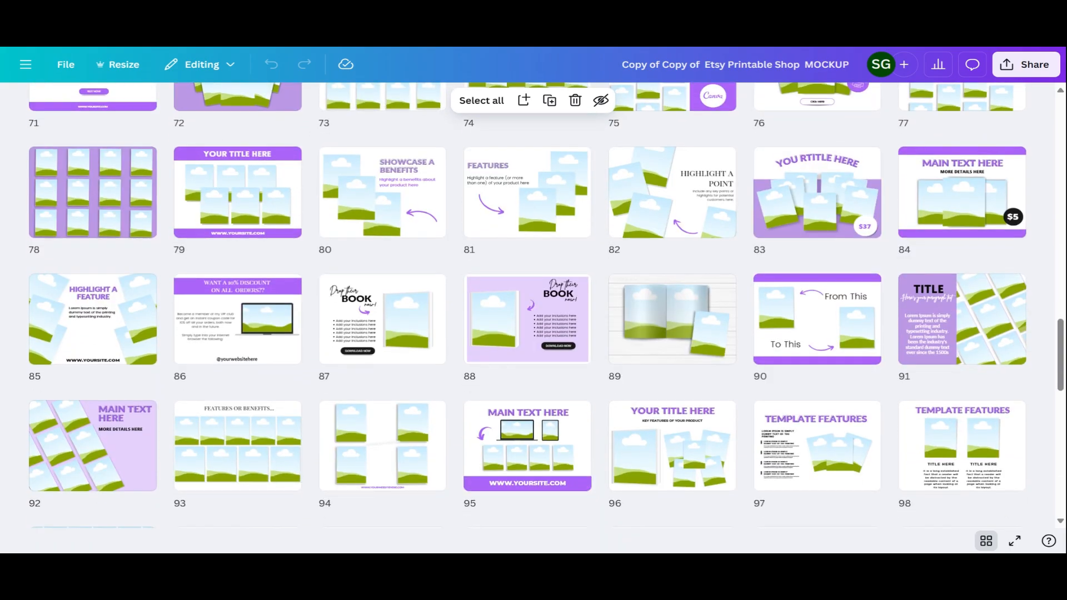
pyautogui.scroll(-3, 561, 271)
pyautogui.scroll(-3, 562, 271)
pyautogui.scroll(-2, 562, 271)
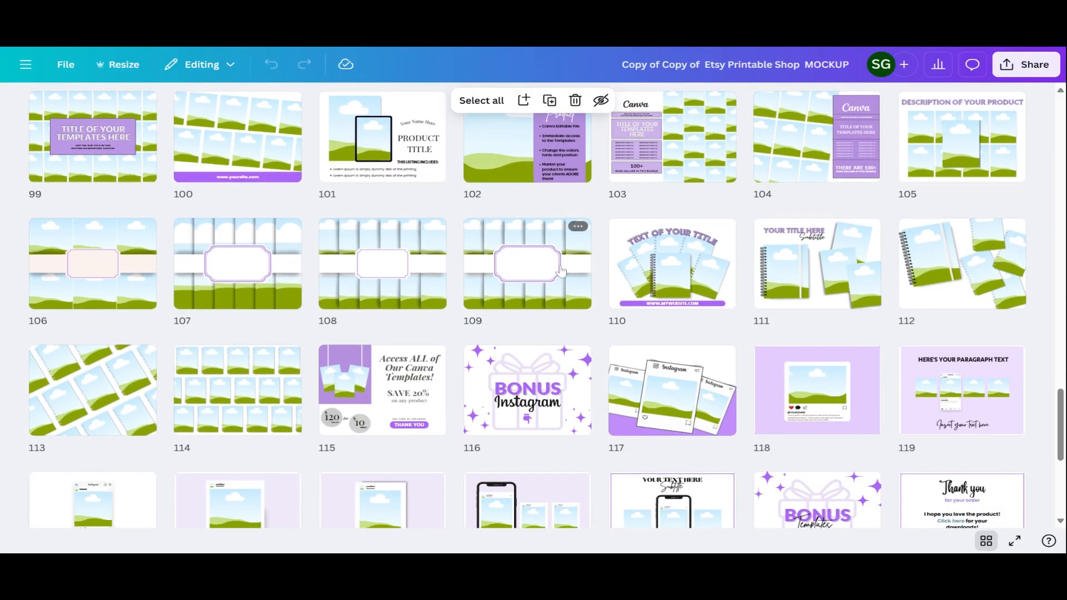
pyautogui.scroll(-1, 561, 271)
pyautogui.scroll(-3, 326, 438)
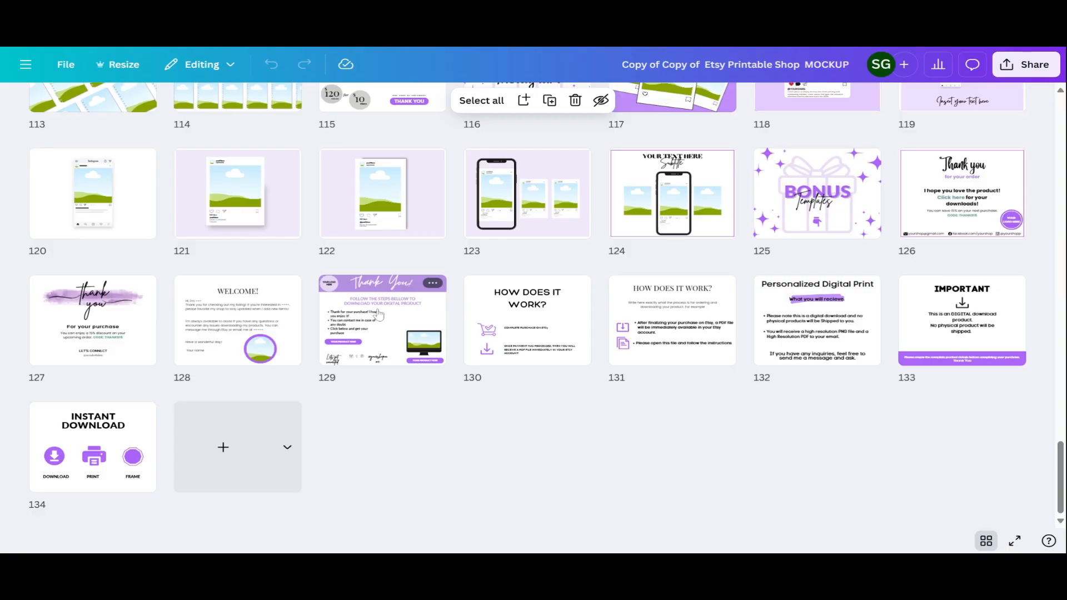
pyautogui.moveTo(746, 319)
pyautogui.scroll(3, 842, 317)
pyautogui.scroll(2, 801, 426)
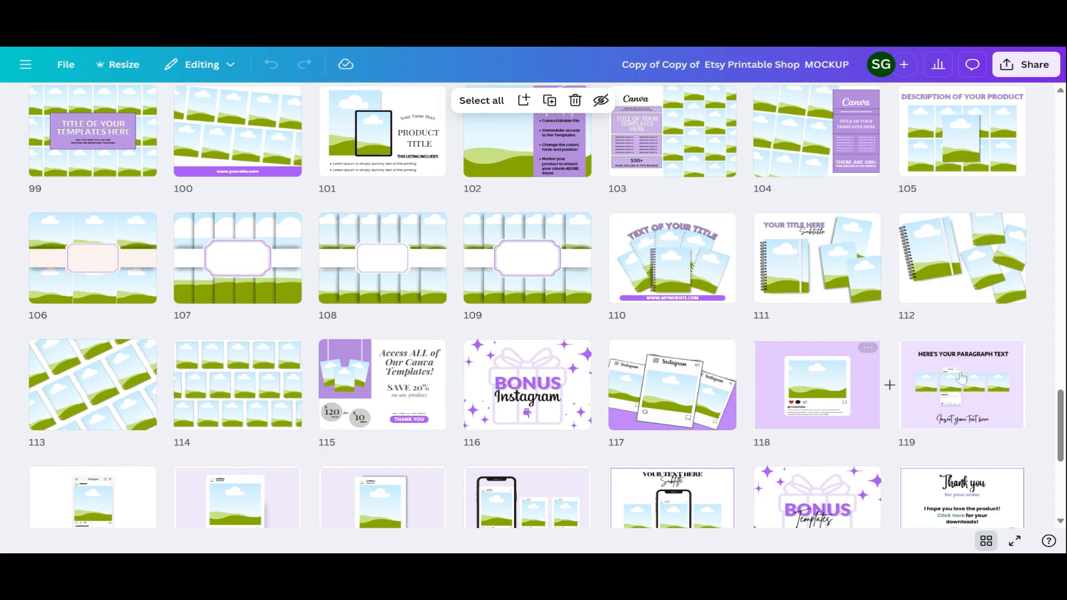
pyautogui.scroll(4, 833, 361)
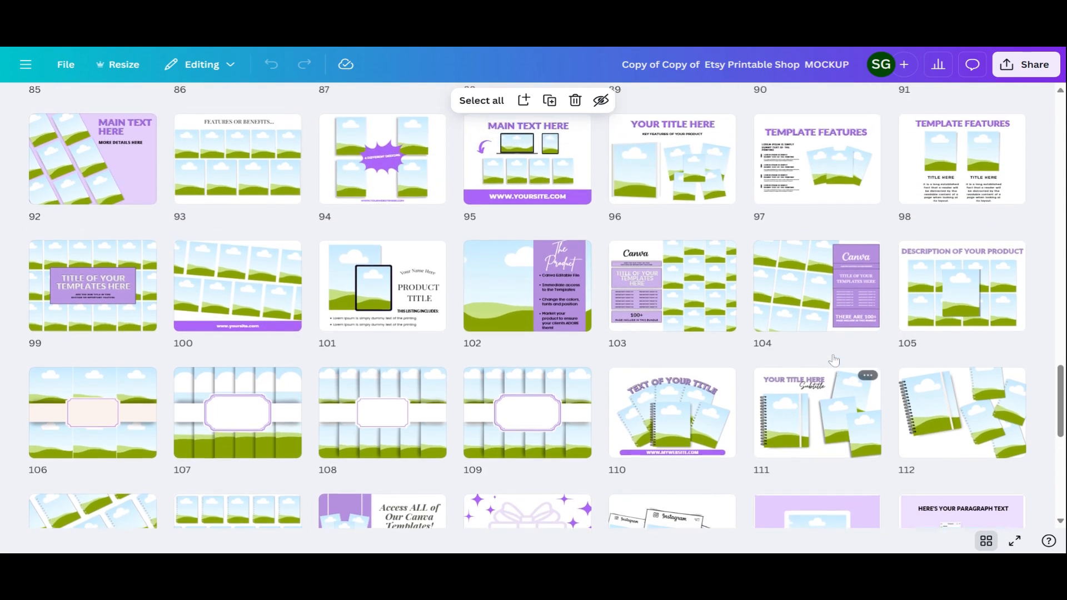
pyautogui.scroll(8, 817, 356)
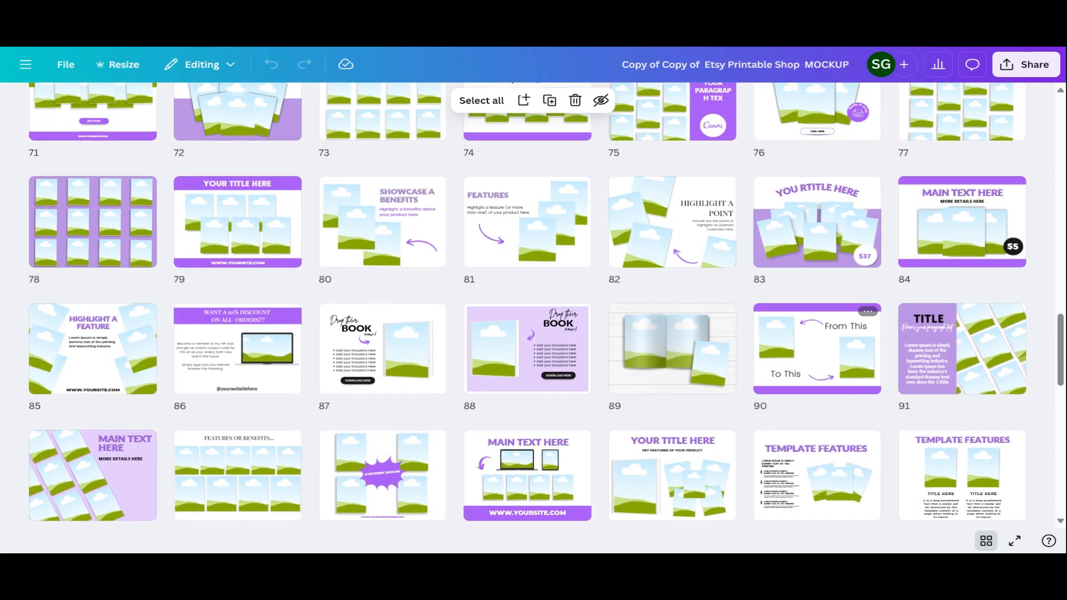
pyautogui.scroll(2, 817, 356)
pyautogui.scroll(-8, 818, 356)
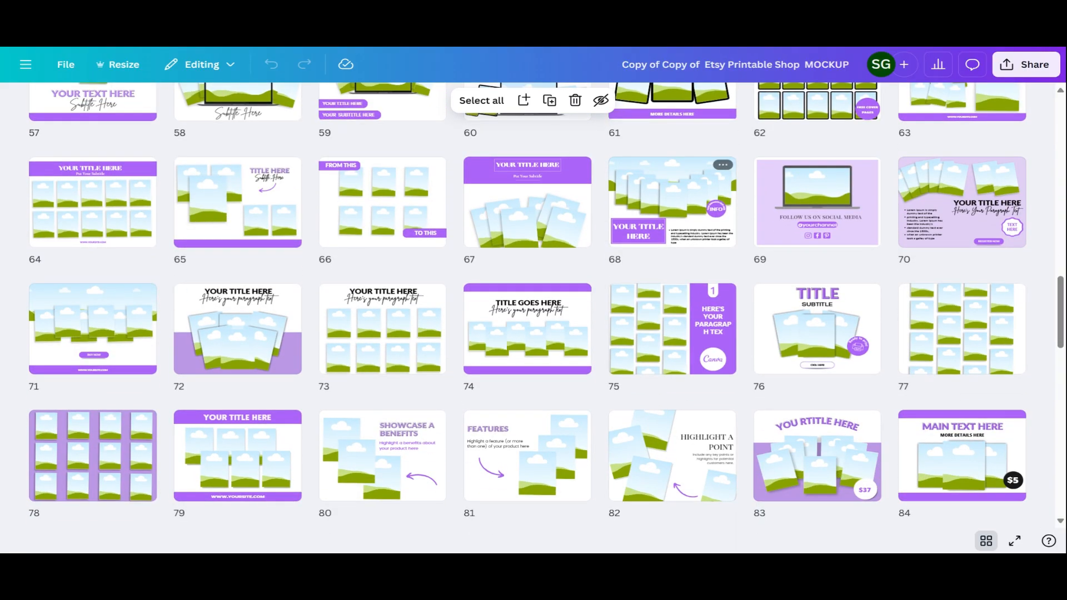
pyautogui.scroll(-7, 545, 306)
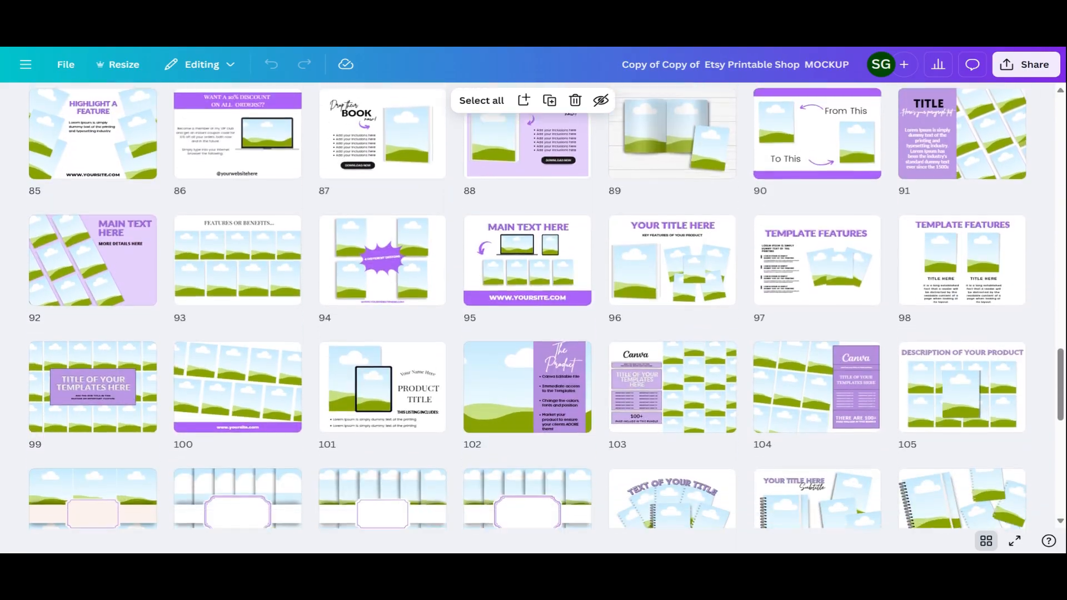
pyautogui.scroll(10, 545, 305)
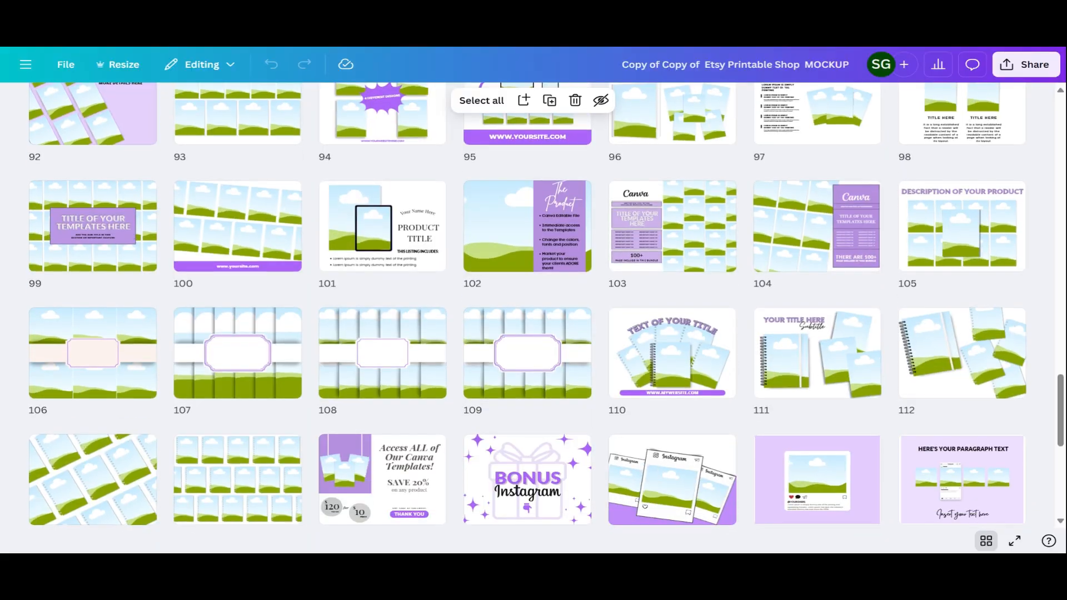
pyautogui.scroll(3, 546, 305)
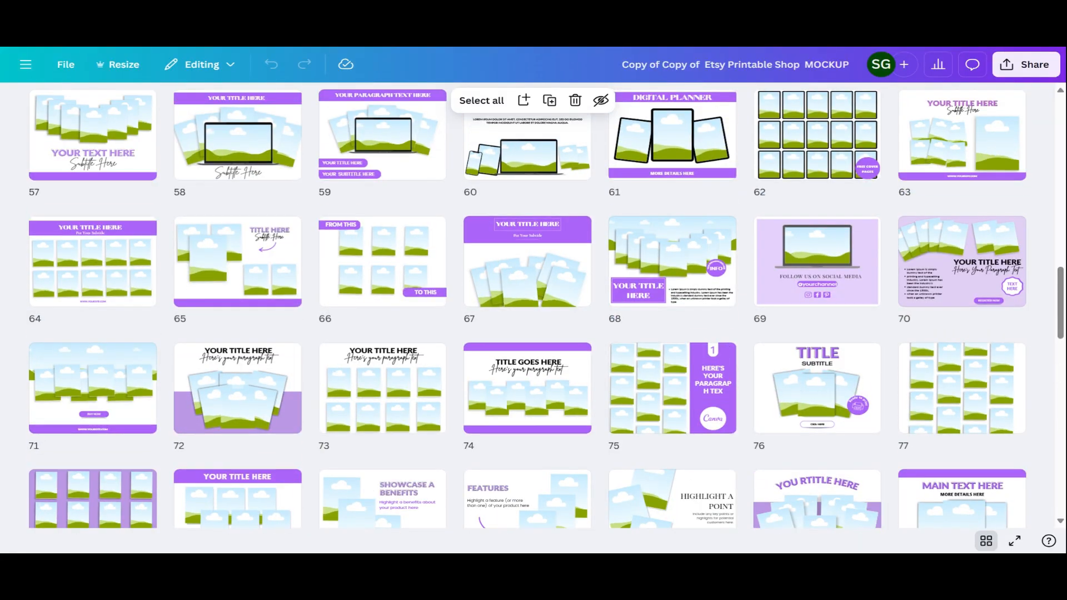
pyautogui.scroll(1, 673, 278)
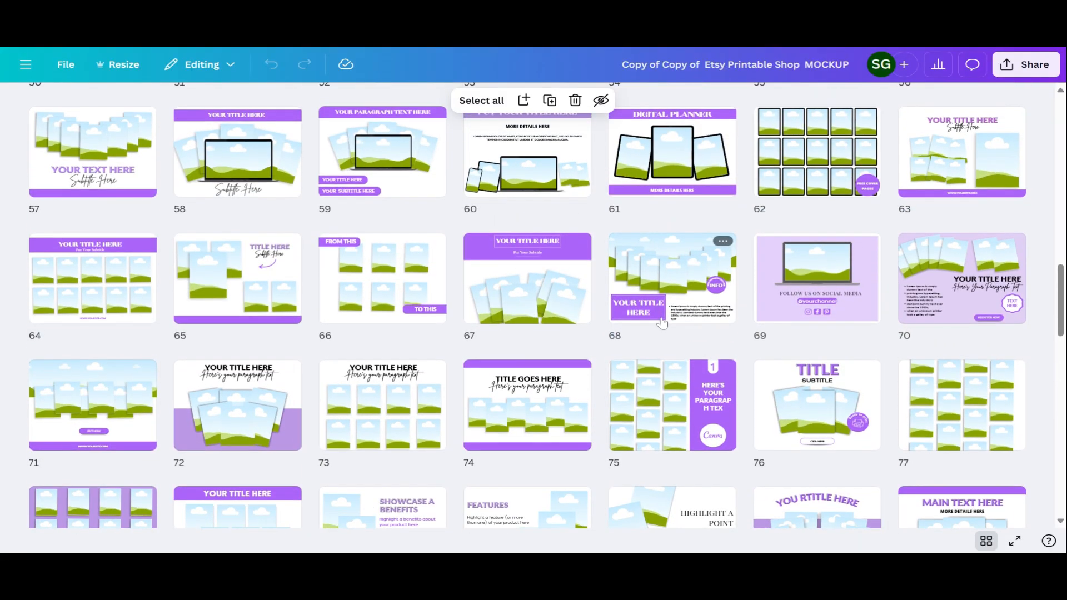
# Duplicate page 76 as page 77 and replace its title with TEACHER PLANNER
pyautogui.doubleClick(768, 376)
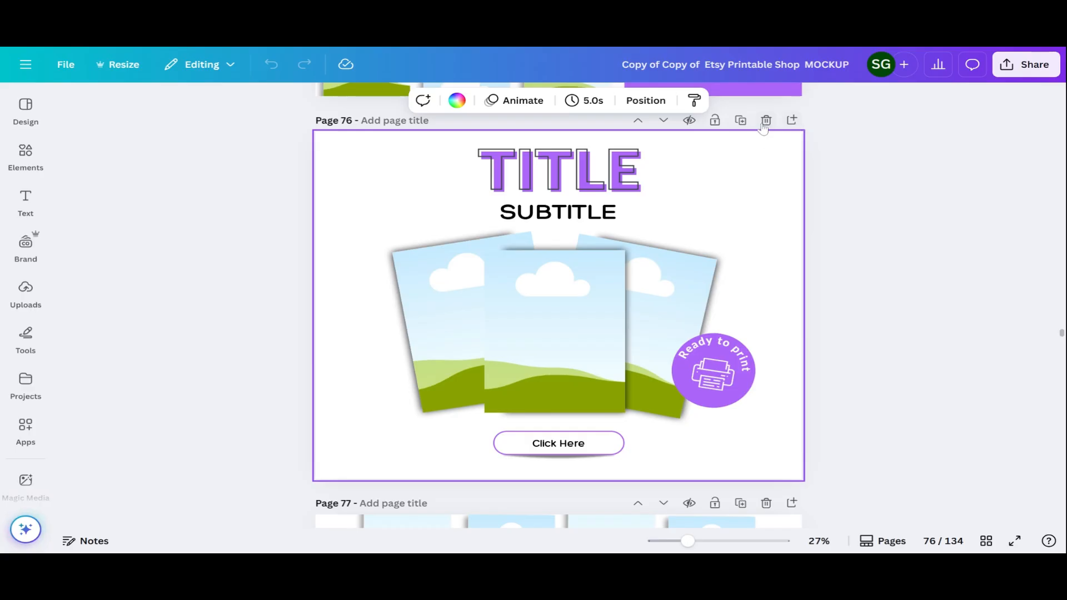
pyautogui.click(741, 121)
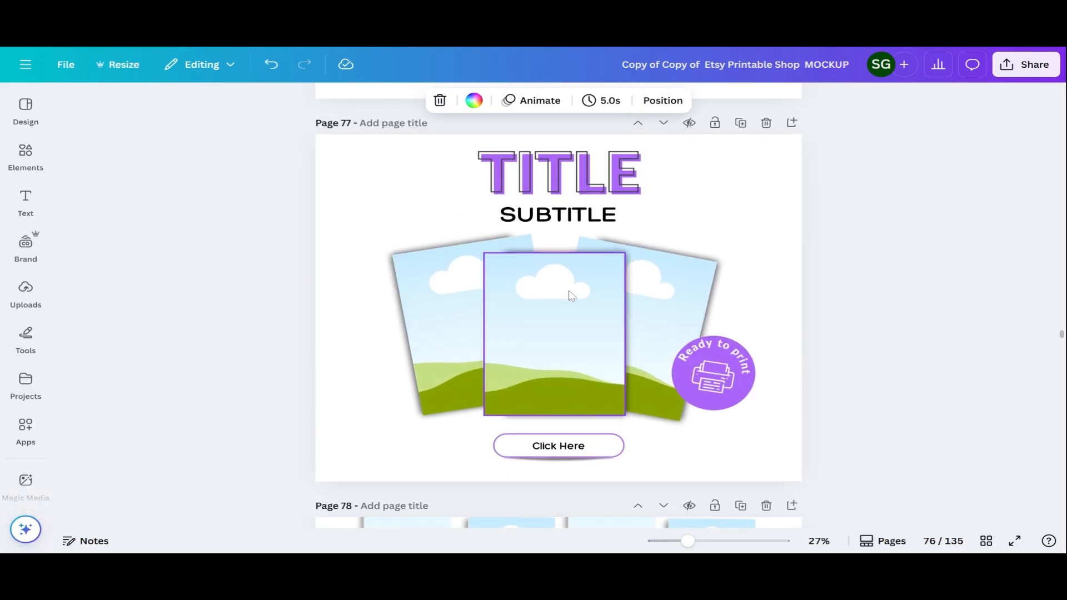
pyautogui.doubleClick(633, 176)
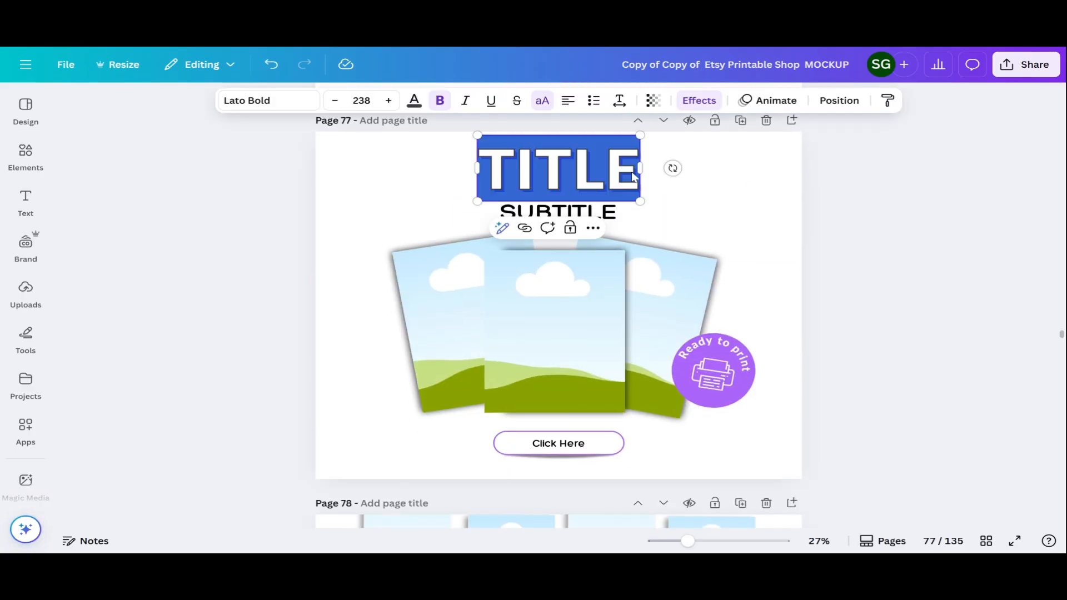
pyautogui.write('TEACHER')
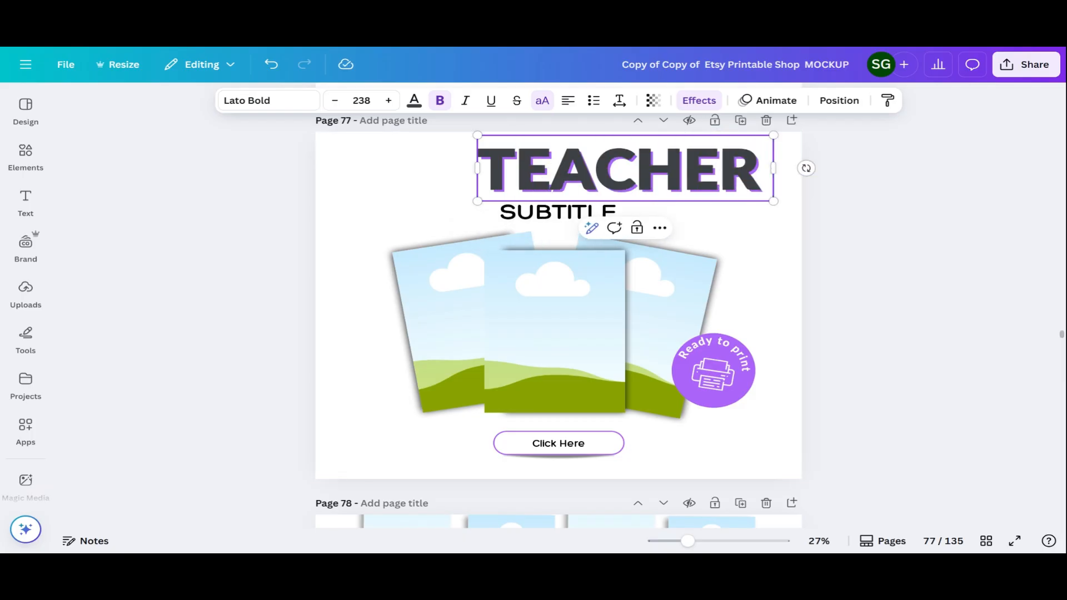
pyautogui.press('Return')
pyautogui.write('PLANNER')
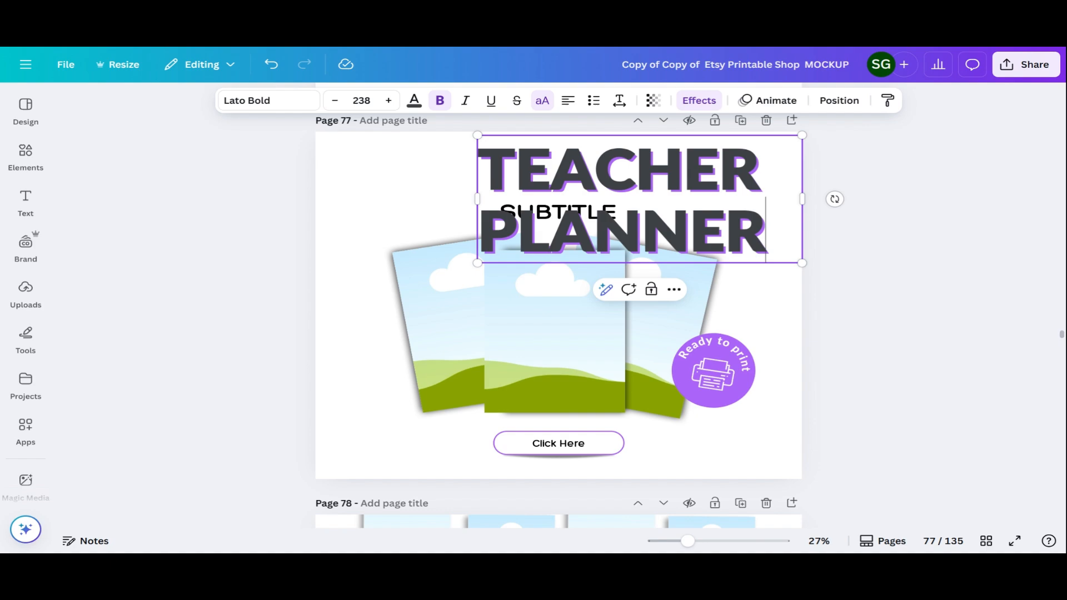
# Centre the title, tighten its spacing, size it to 163 on one line, and move it top centre
pyautogui.moveTo(473, 199); pyautogui.dragTo(298, 199)
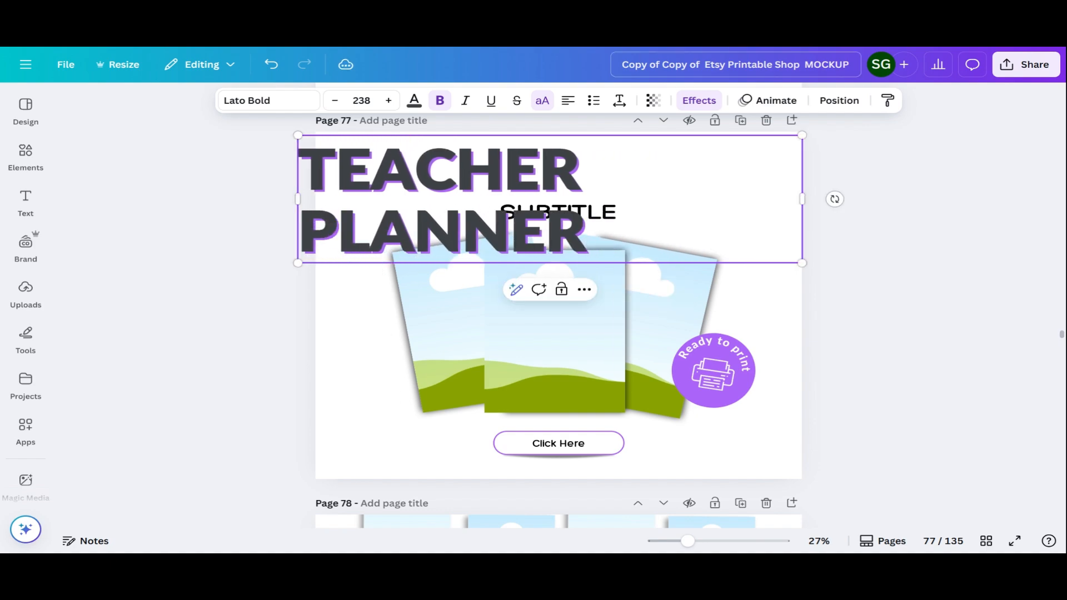
pyautogui.click(569, 102)
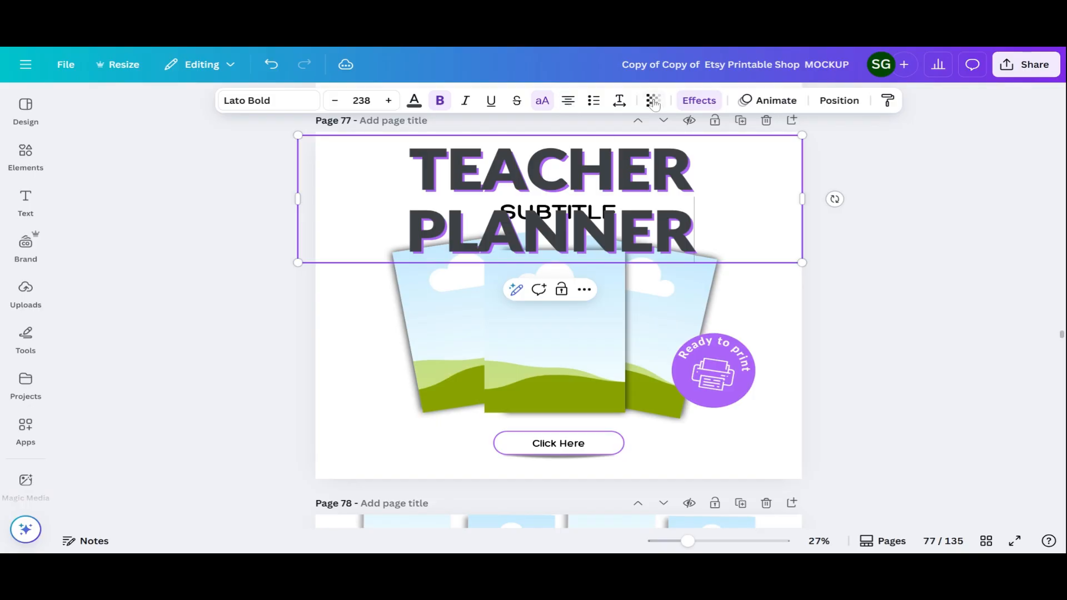
pyautogui.click(620, 102)
pyautogui.moveTo(582, 202); pyautogui.dragTo(564, 197)
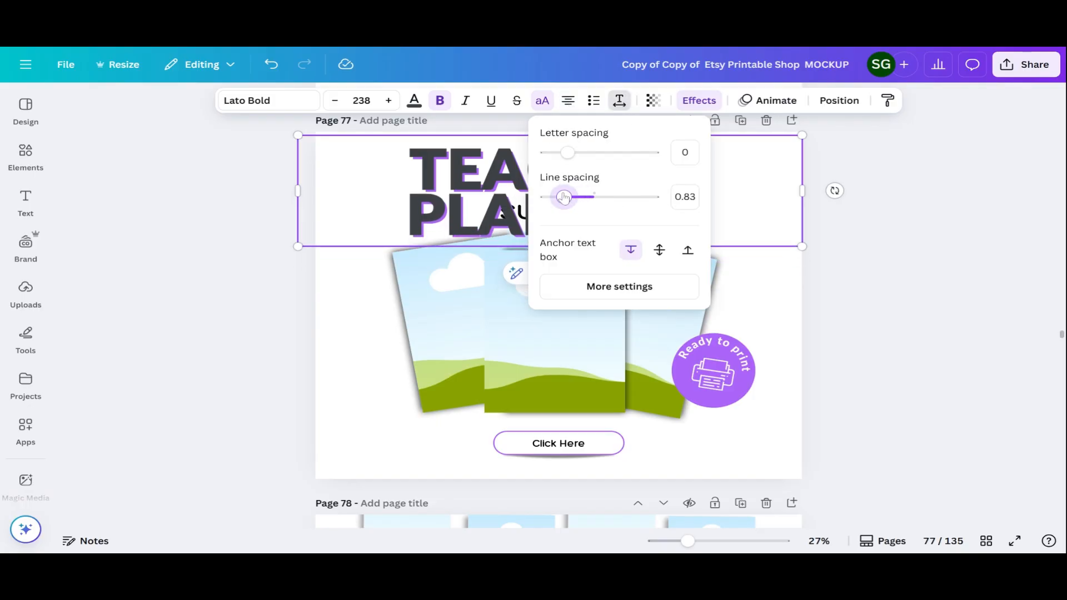
pyautogui.click(878, 207)
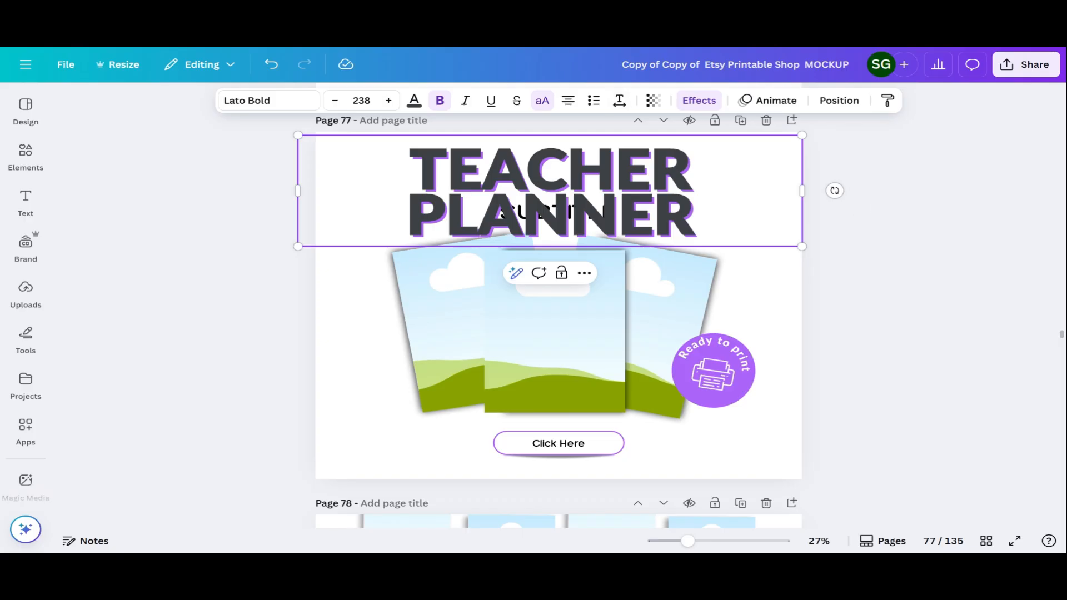
pyautogui.press('BackSpace')
pyautogui.press('Return')
pyautogui.moveTo(802, 246); pyautogui.dragTo(643, 211)
pyautogui.moveTo(645, 173); pyautogui.dragTo(722, 158)
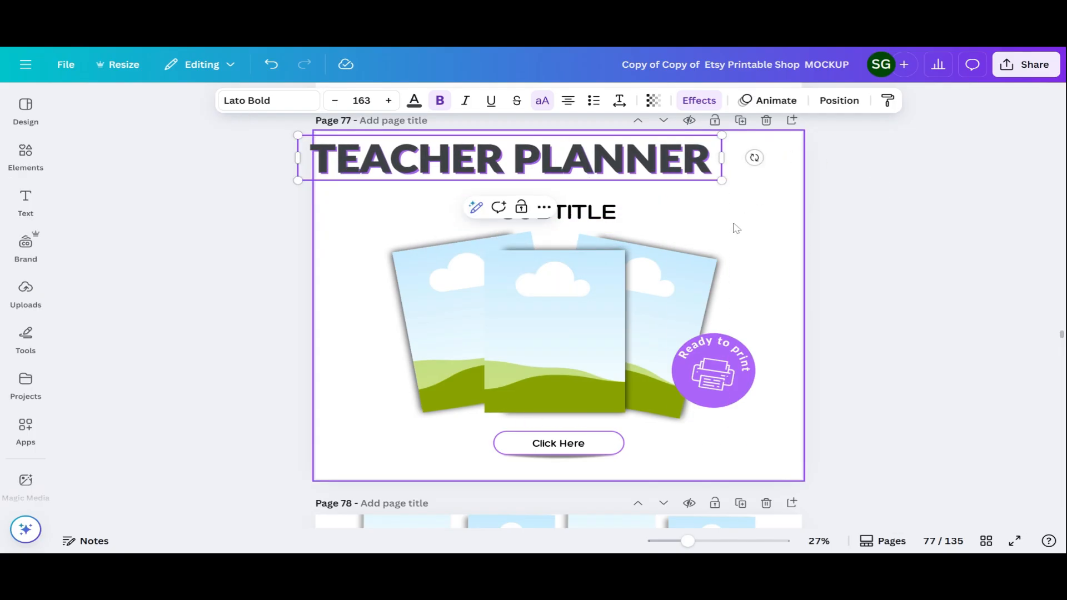
pyautogui.click(734, 228)
pyautogui.moveTo(619, 174); pyautogui.dragTo(660, 186)
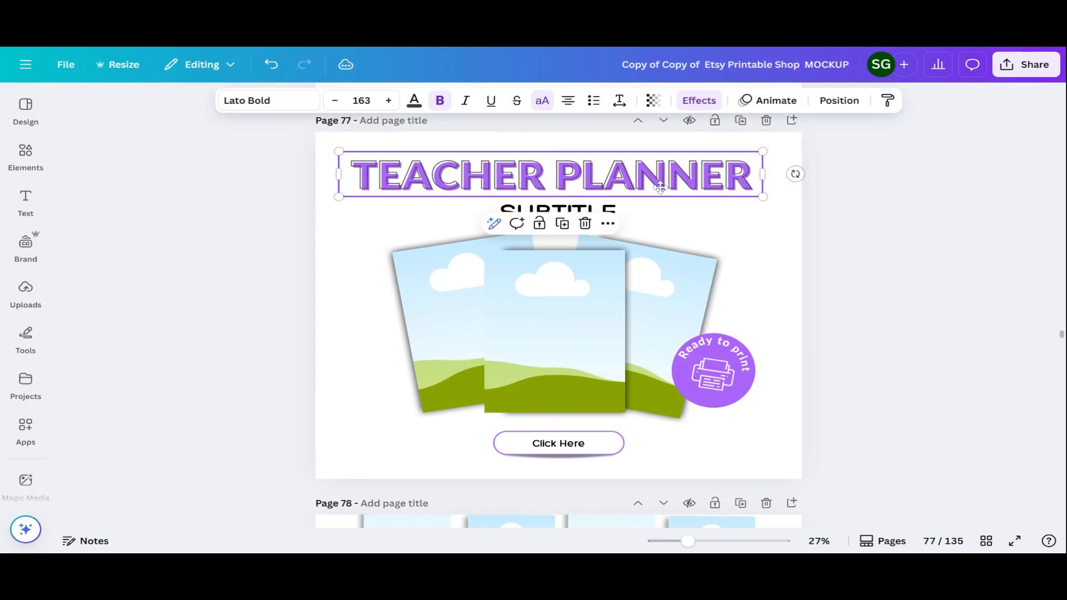
# Enlarge the TEACHER PLANNER heading to size 173 and nudge it left to stay centred
pyautogui.click(700, 104)
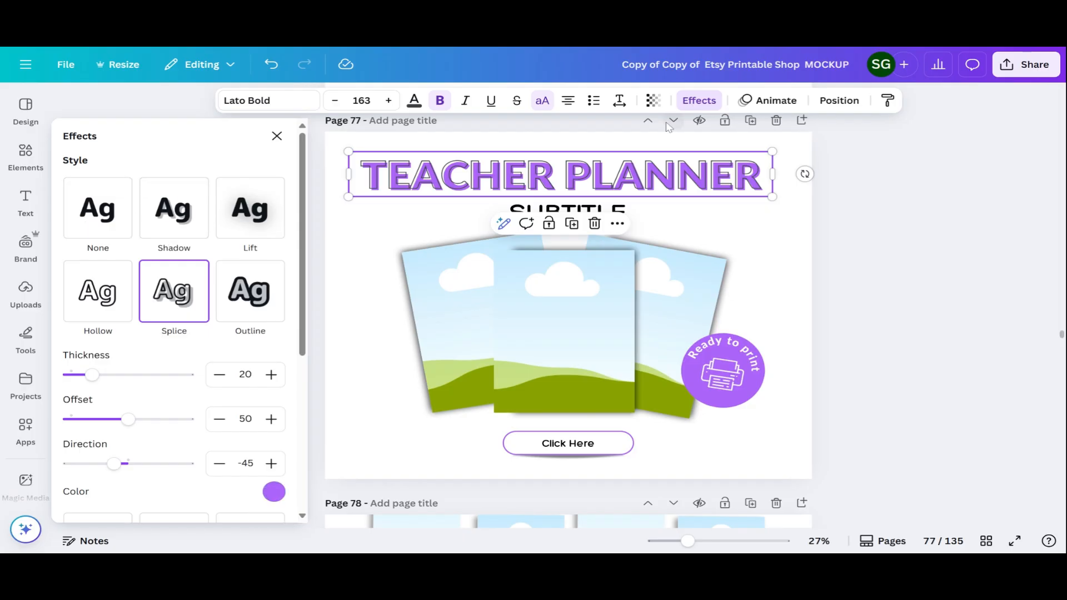
pyautogui.click(777, 157)
pyautogui.click(761, 153)
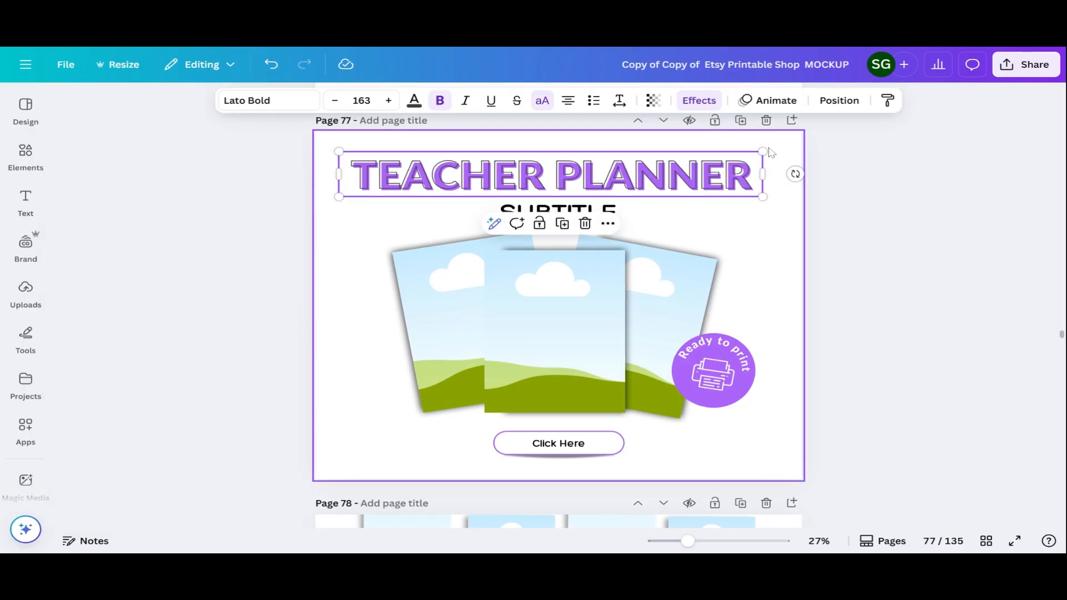
pyautogui.moveTo(761, 152); pyautogui.dragTo(771, 149)
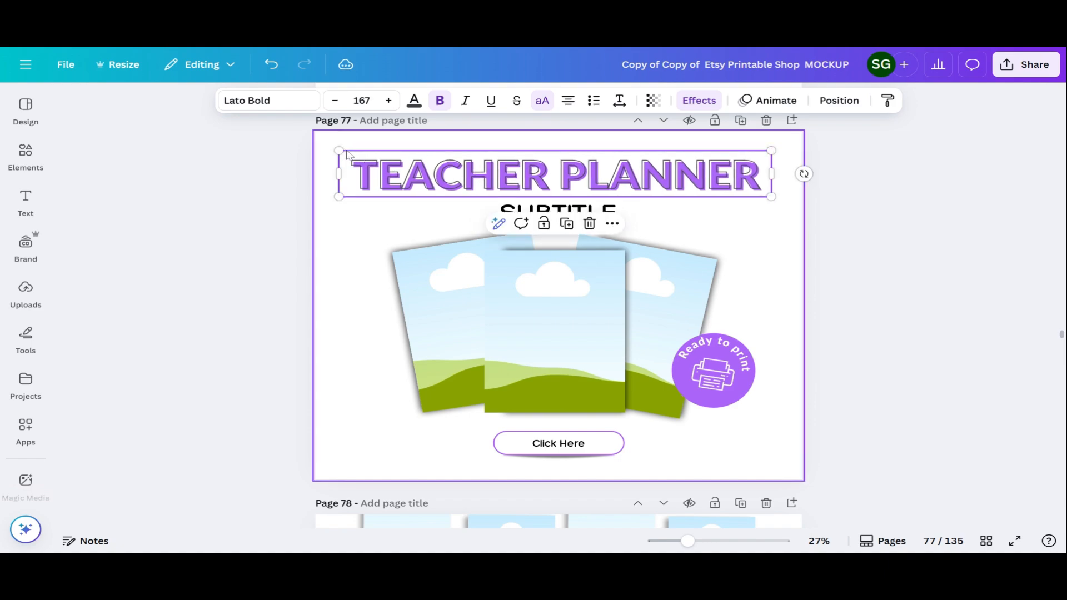
pyautogui.moveTo(773, 148); pyautogui.dragTo(785, 148)
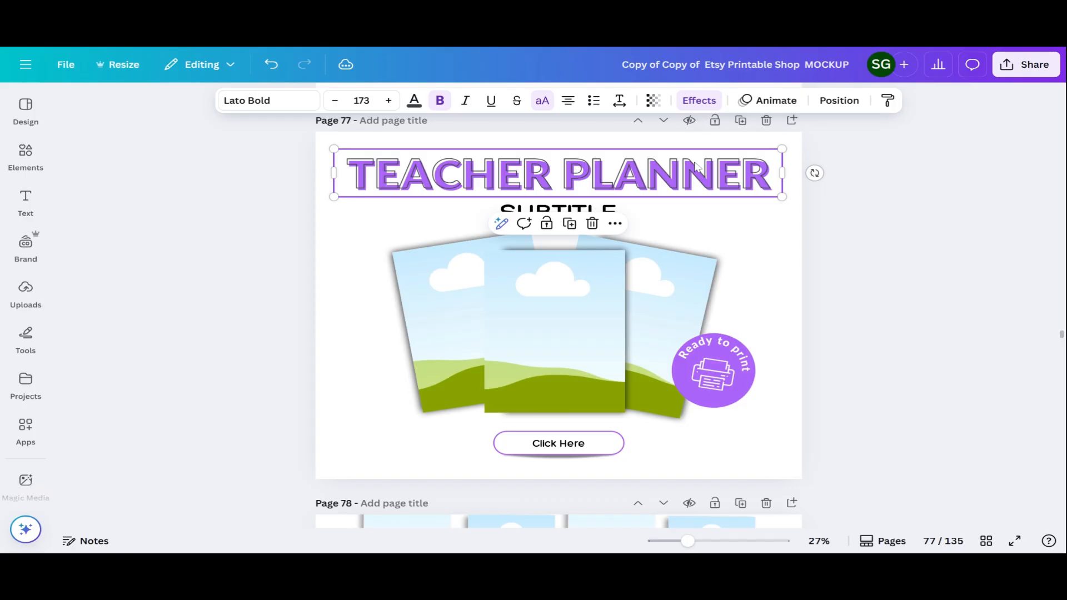
pyautogui.moveTo(697, 170); pyautogui.dragTo(693, 169)
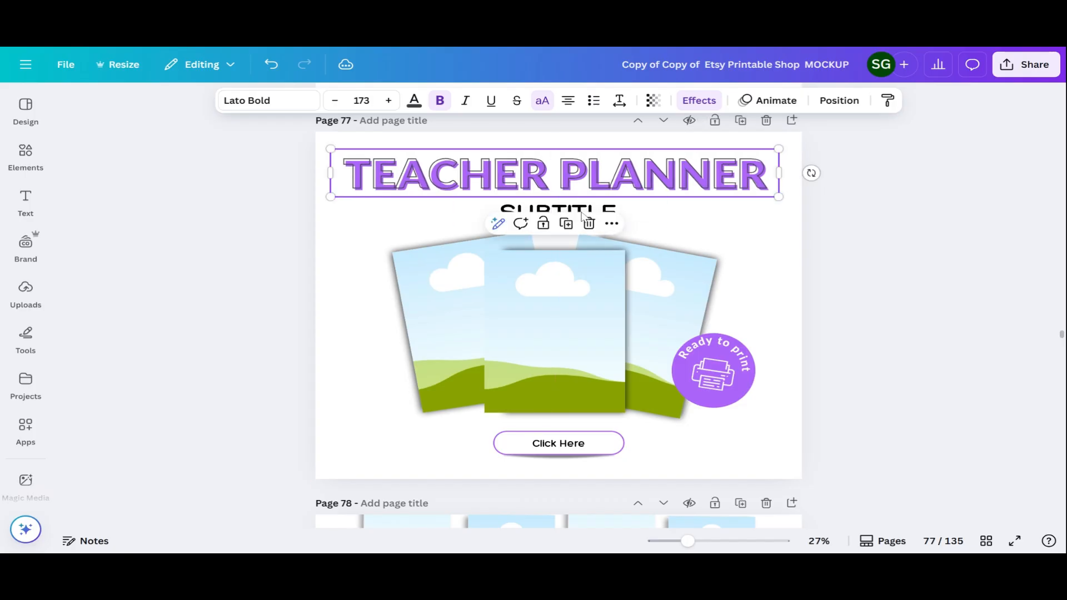
pyautogui.click(631, 214)
# Replace the SUBTITLE placeholder with SAVE TIME THIS SCHOOL YEAR
pyautogui.click(623, 220)
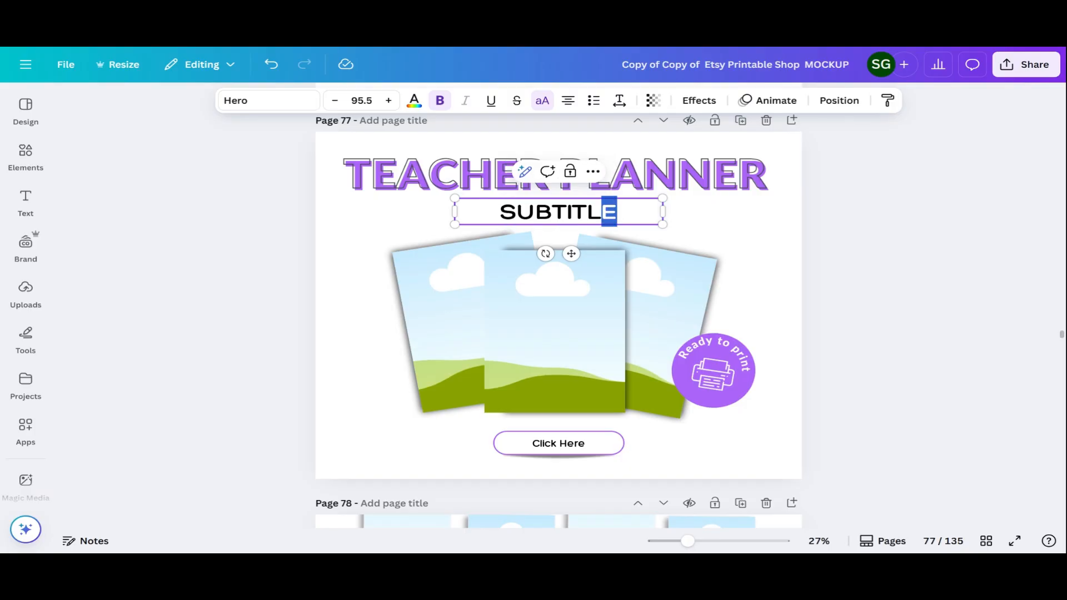
pyautogui.press('BackSpace')
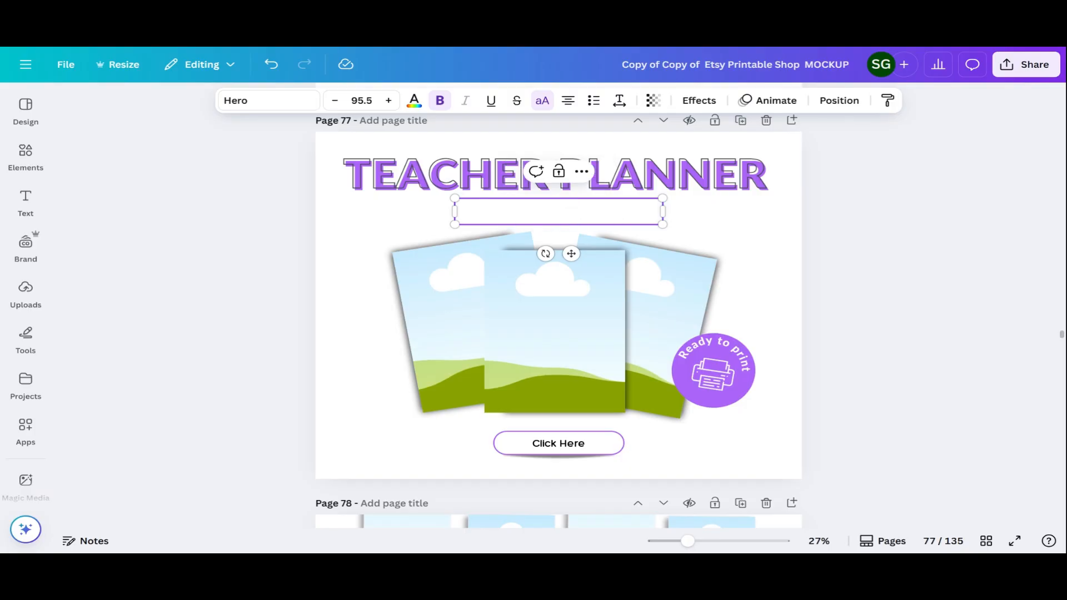
pyautogui.write('SAVE T')
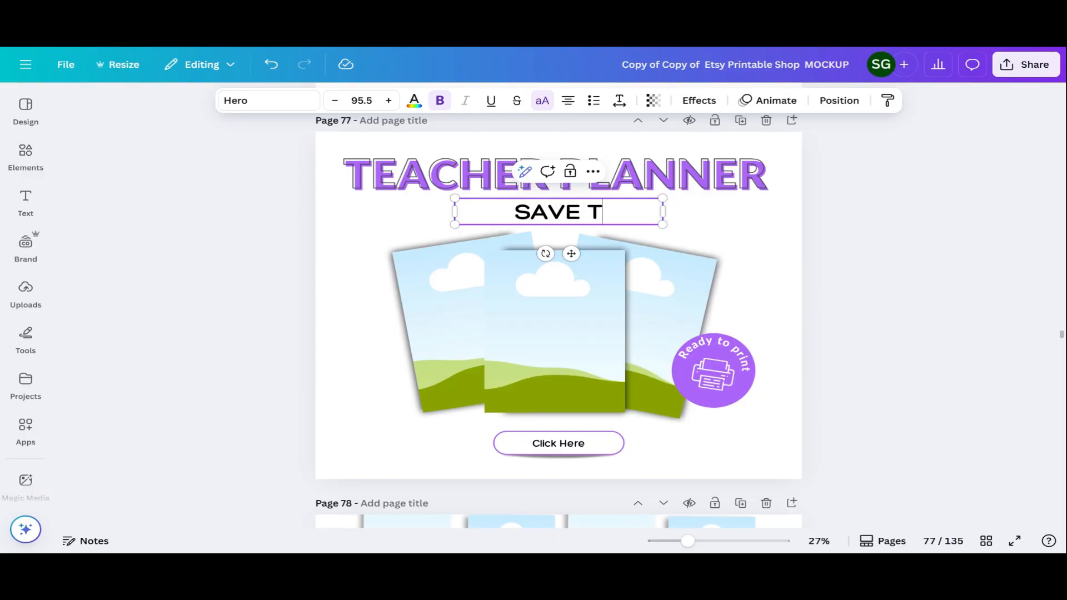
pyautogui.write('IME THIS SCHIO')
pyautogui.press('BackSpace')
pyautogui.press('BackSpace')
pyautogui.write('OL')
pyautogui.press('BackSpace')
pyautogui.write('OL YEAR')
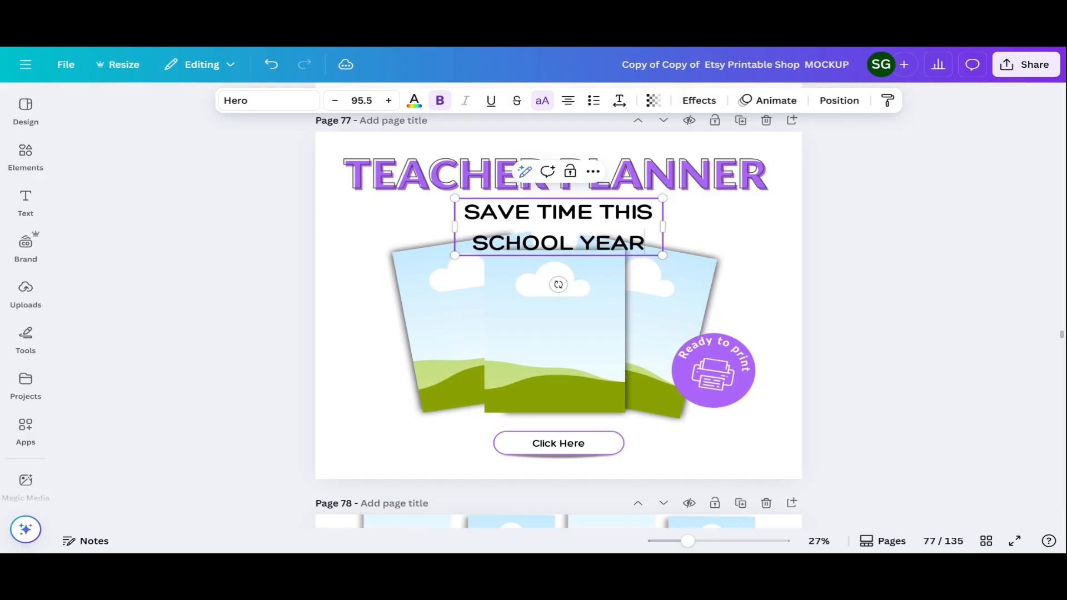
# Widen the subtitle to fit one line at size 95.5 and place it under the title
pyautogui.moveTo(670, 223); pyautogui.dragTo(802, 225)
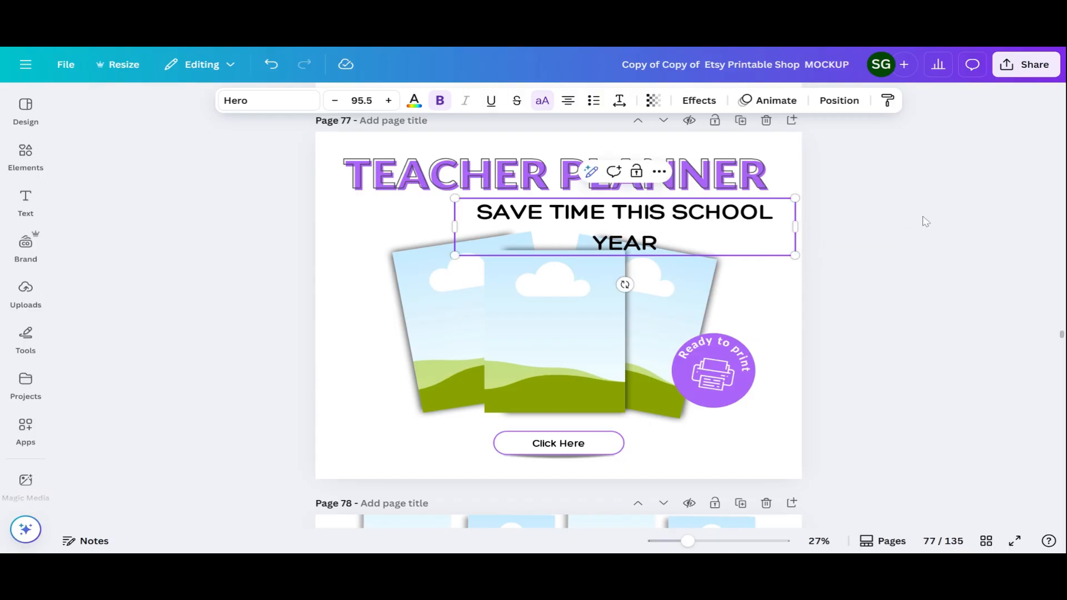
pyautogui.click(378, 224)
pyautogui.click(465, 225)
pyautogui.moveTo(455, 227); pyautogui.dragTo(414, 244)
pyautogui.moveTo(619, 253); pyautogui.dragTo(584, 257)
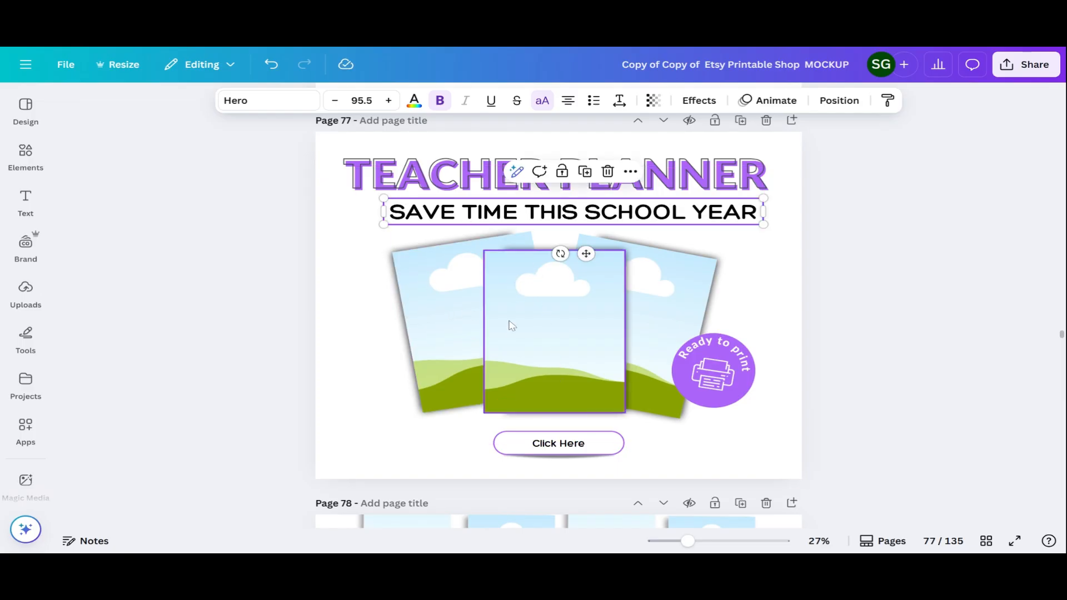
pyautogui.click(28, 295)
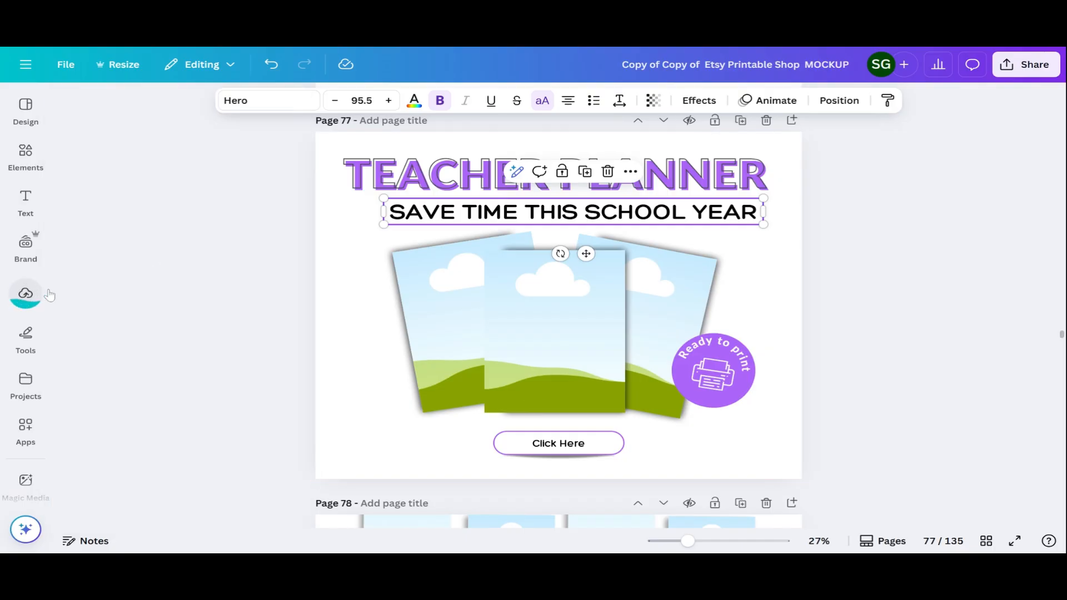
# Put the Teacher Planner cover in the middle frame, September page left, weekly page right
pyautogui.moveTo(513, 327); pyautogui.dragTo(562, 329)
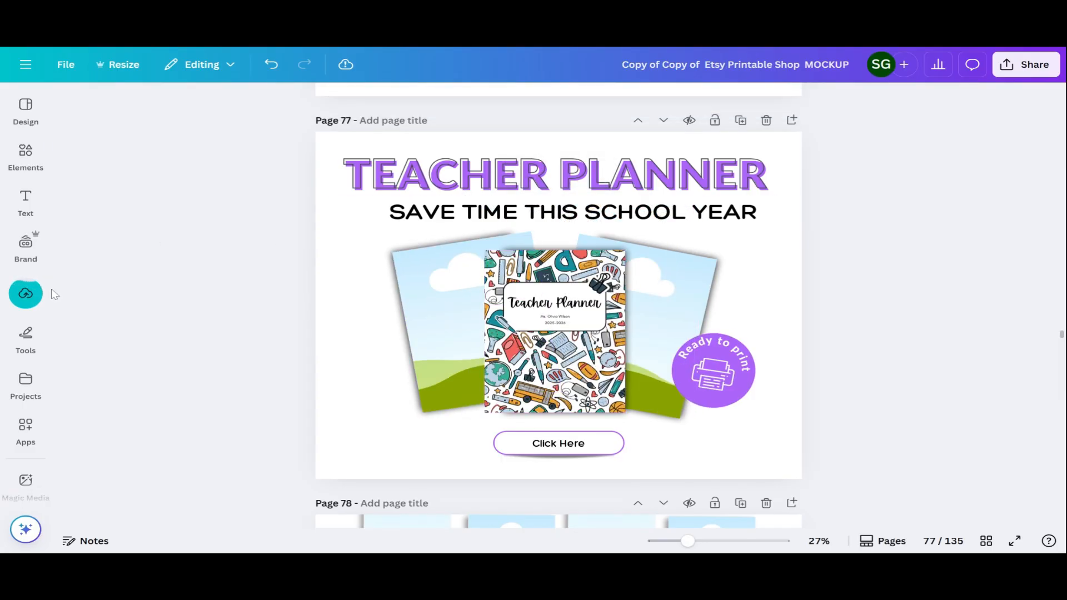
pyautogui.moveTo(29, 294)
pyautogui.click(250, 275)
pyautogui.moveTo(476, 287); pyautogui.dragTo(439, 317)
pyautogui.moveTo(31, 298)
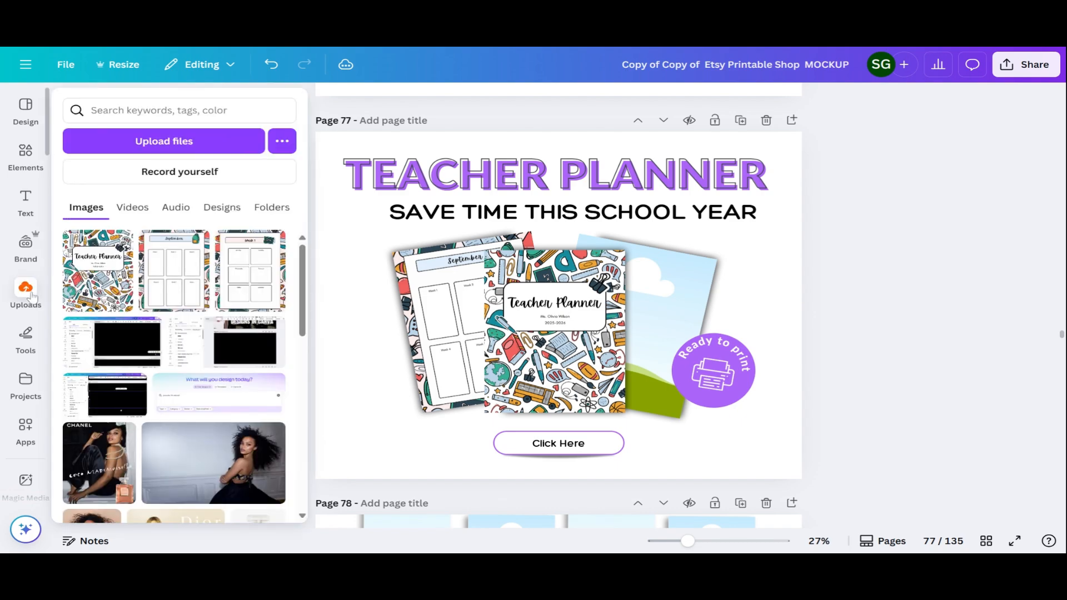
pyautogui.click(239, 281)
pyautogui.moveTo(513, 306); pyautogui.dragTo(662, 314)
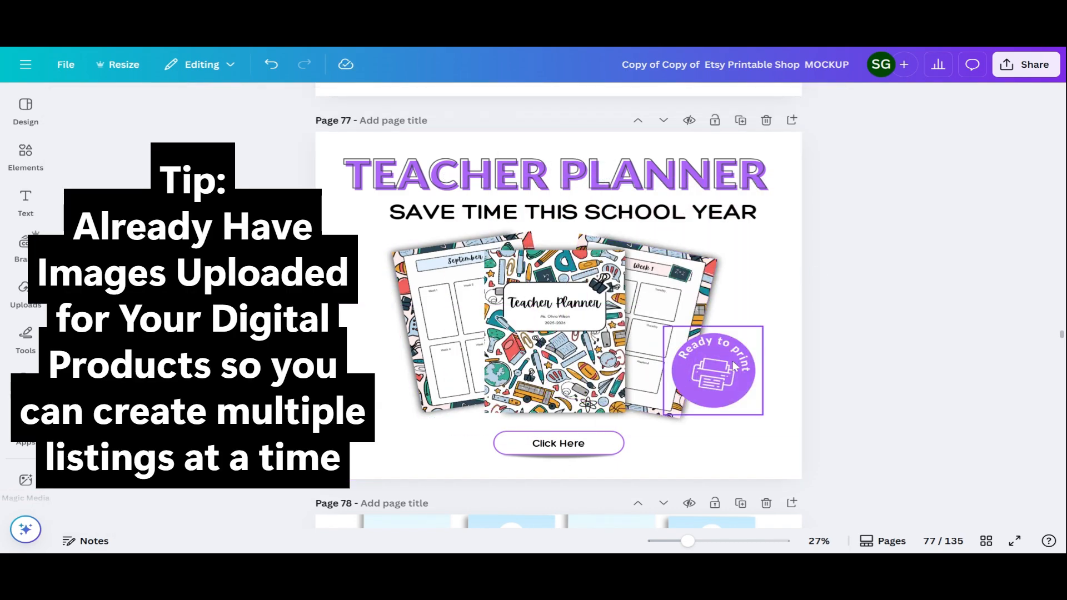
pyautogui.click(717, 371)
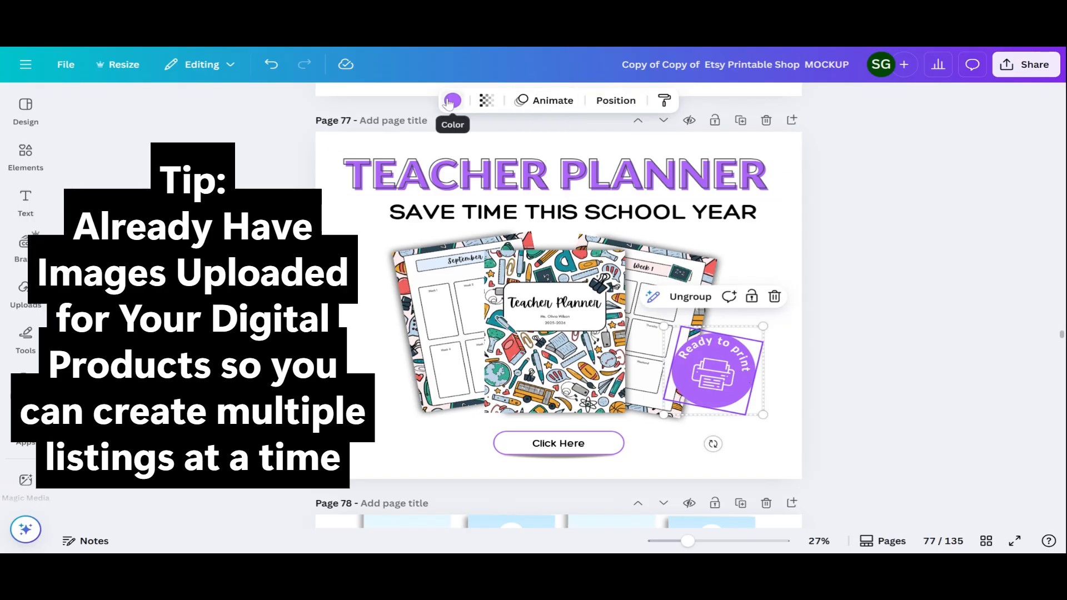
# Recolour the Ready to print badge coral red #F0615E, sampled from the planner images
pyautogui.click(453, 100)
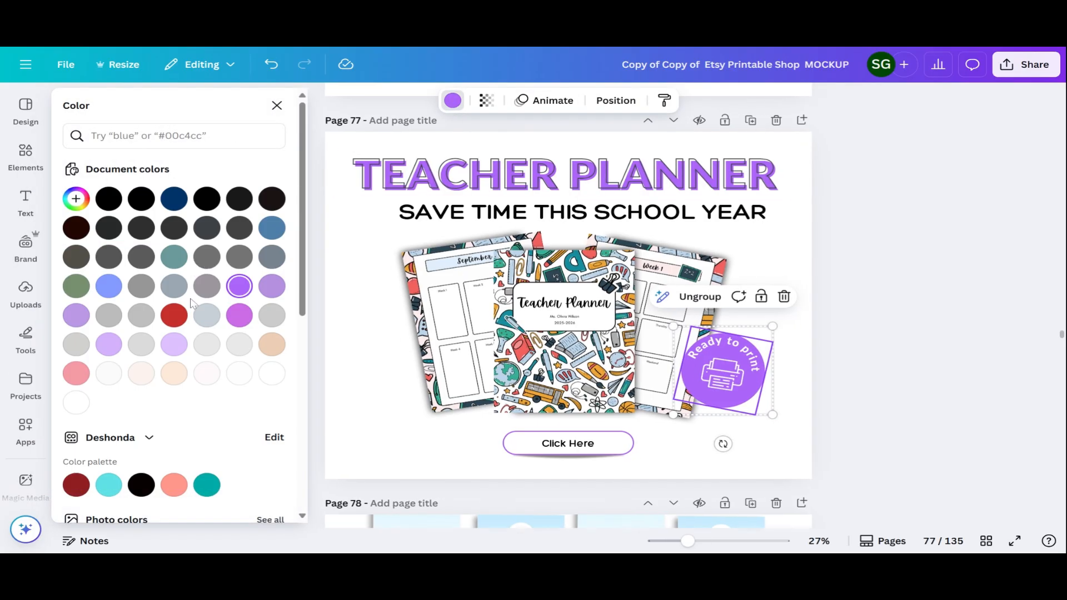
pyautogui.click(76, 199)
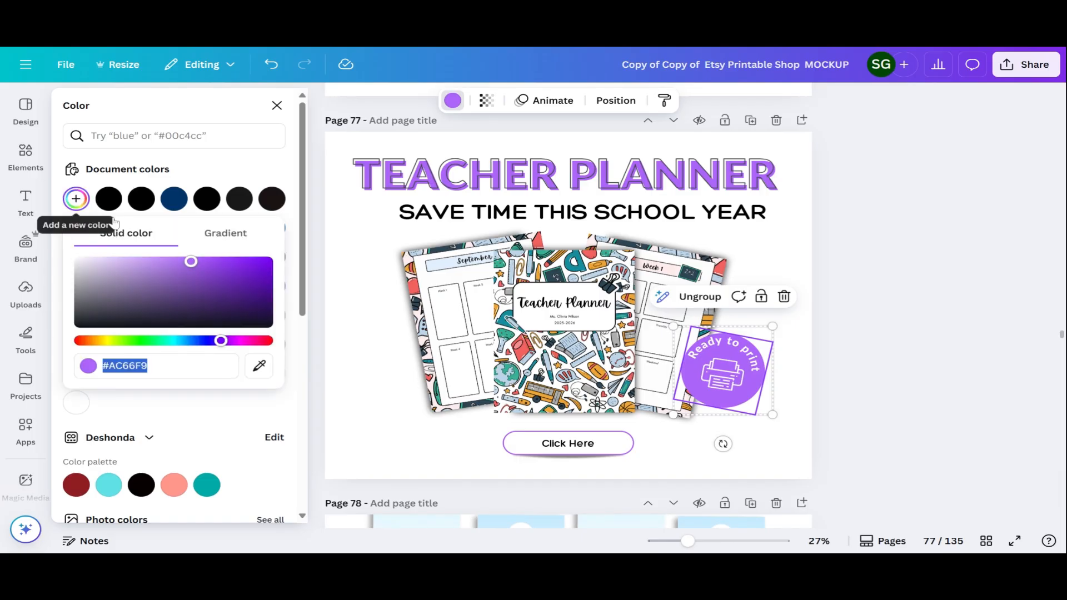
pyautogui.click(260, 367)
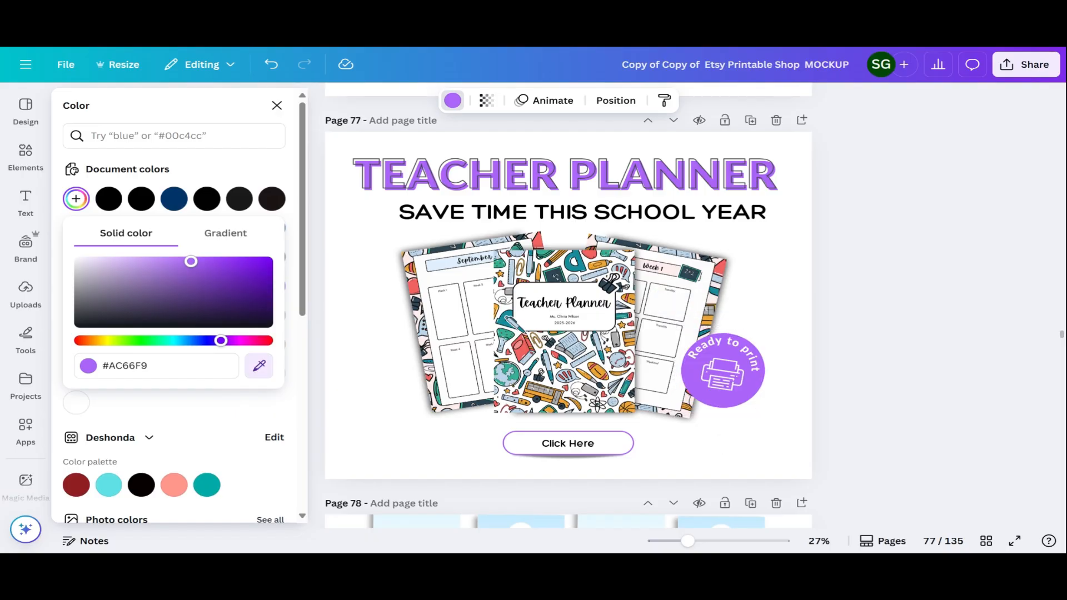
pyautogui.click(523, 351)
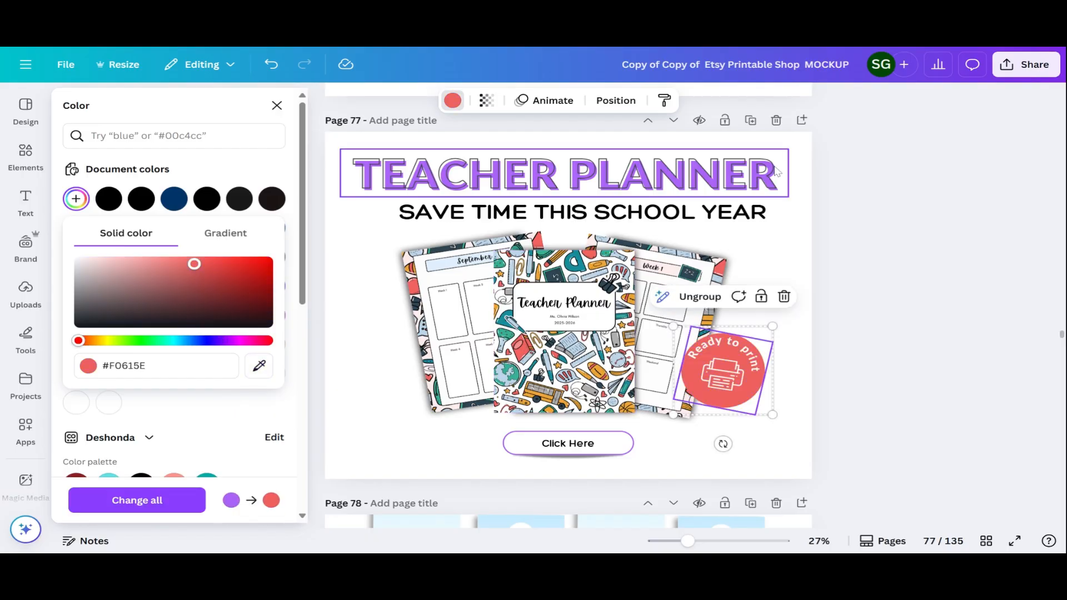
pyautogui.click(269, 166)
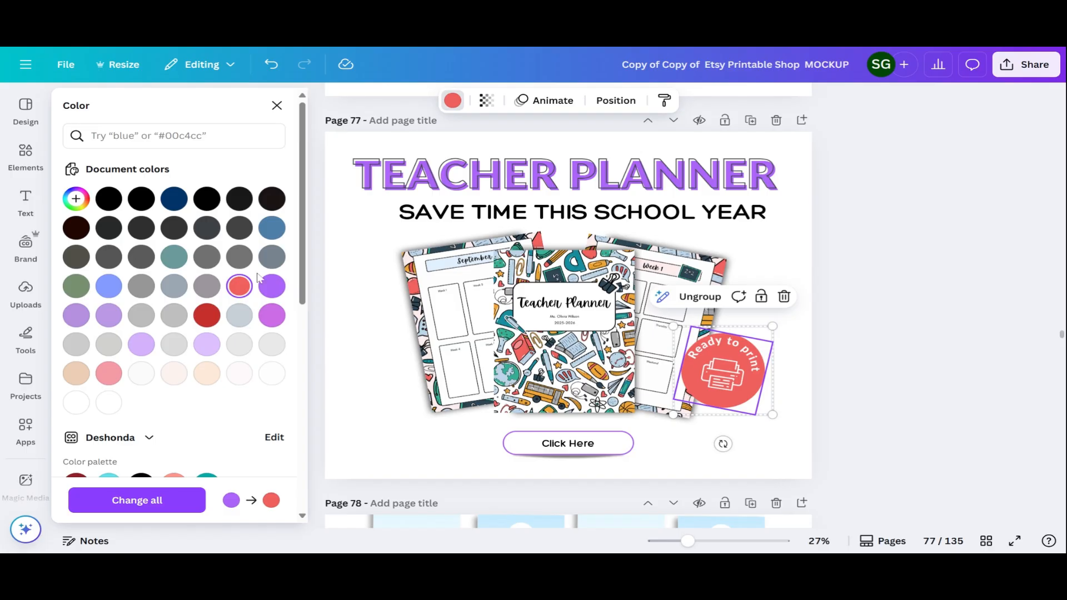
pyautogui.click(563, 149)
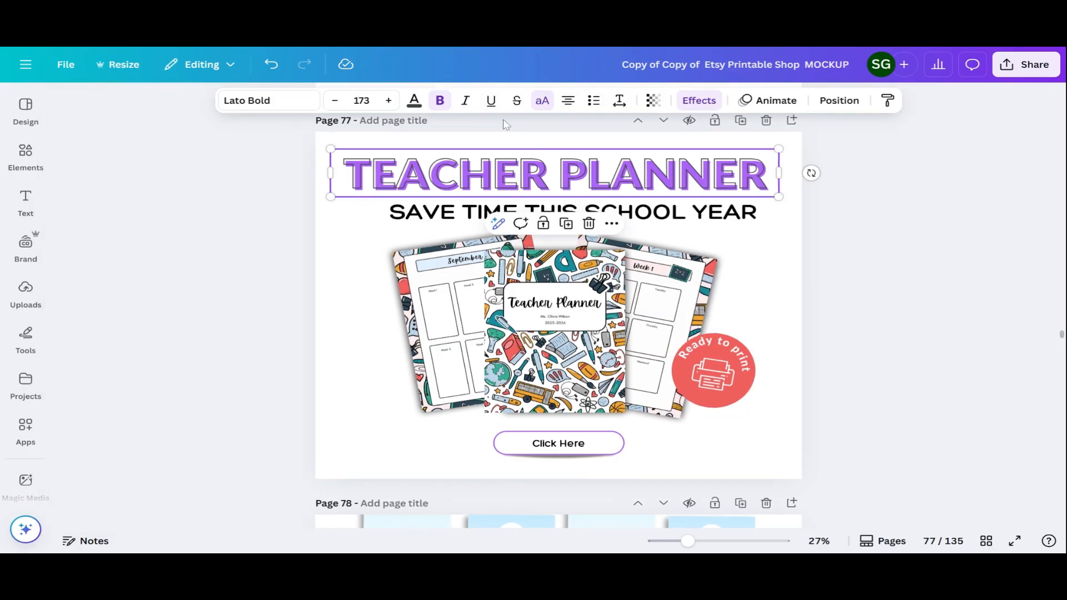
# Set the title's Splice effect colour to vivid red and group the three mockup images
pyautogui.click(701, 101)
pyautogui.click(269, 492)
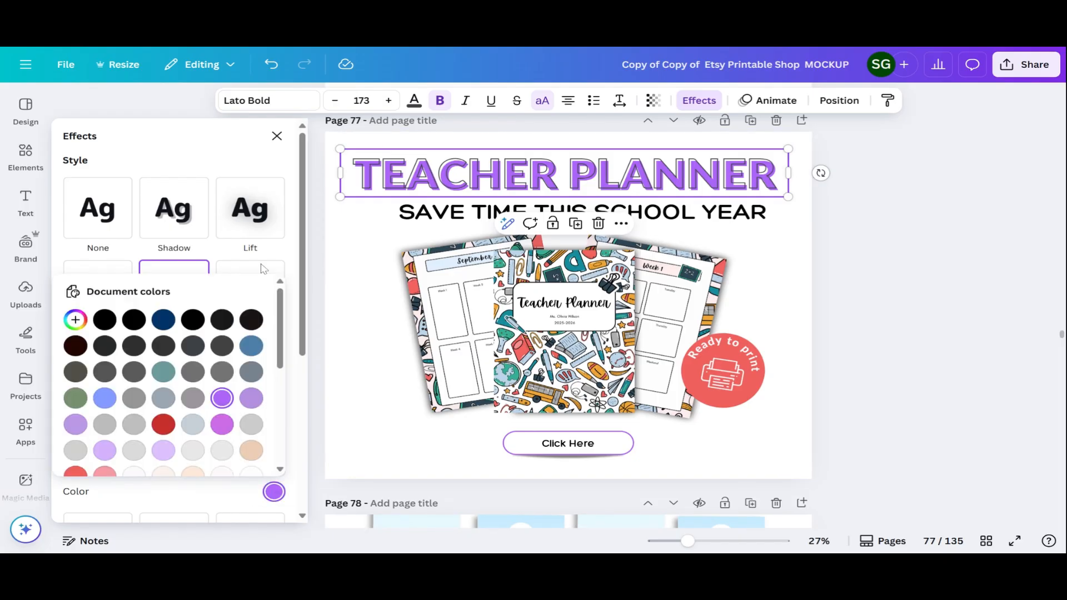
pyautogui.scroll(-3, 161, 422)
pyautogui.click(76, 400)
pyautogui.scroll(1, 189, 367)
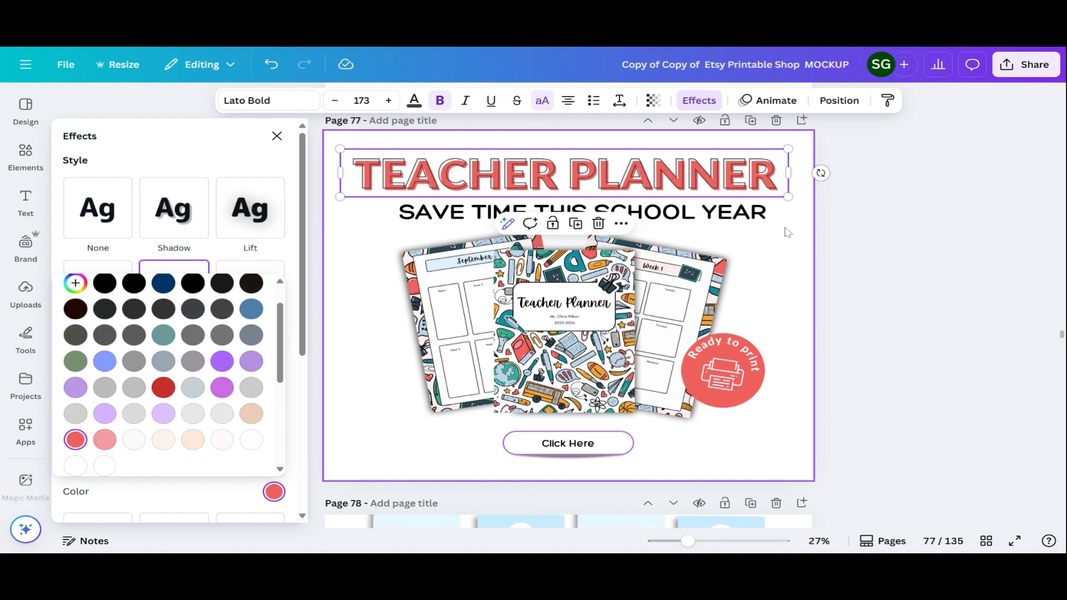
pyautogui.click(789, 238)
pyautogui.moveTo(343, 247); pyautogui.dragTo(652, 332)
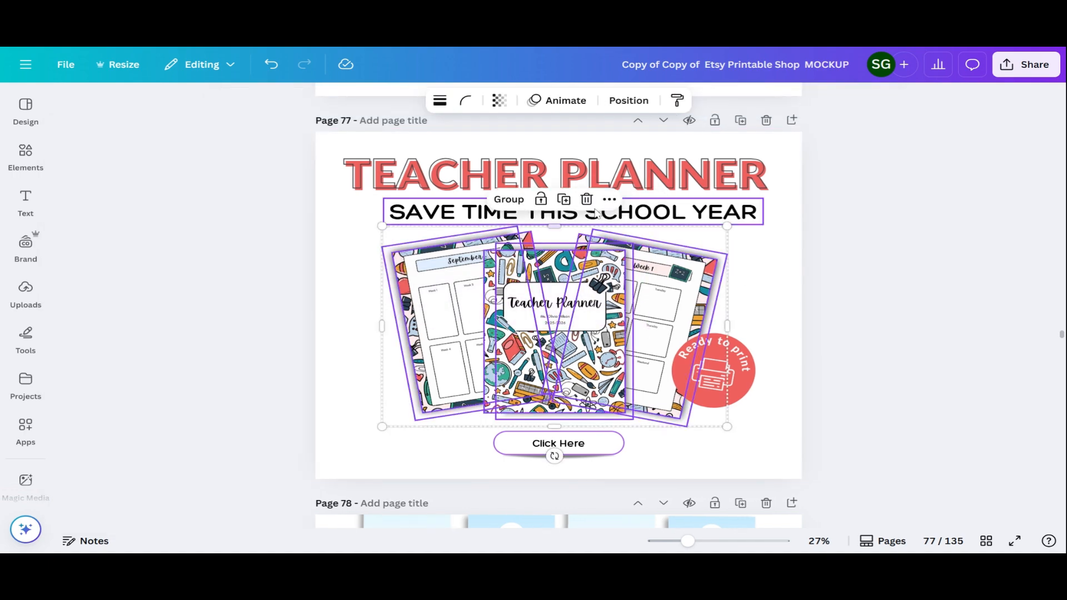
pyautogui.click(511, 201)
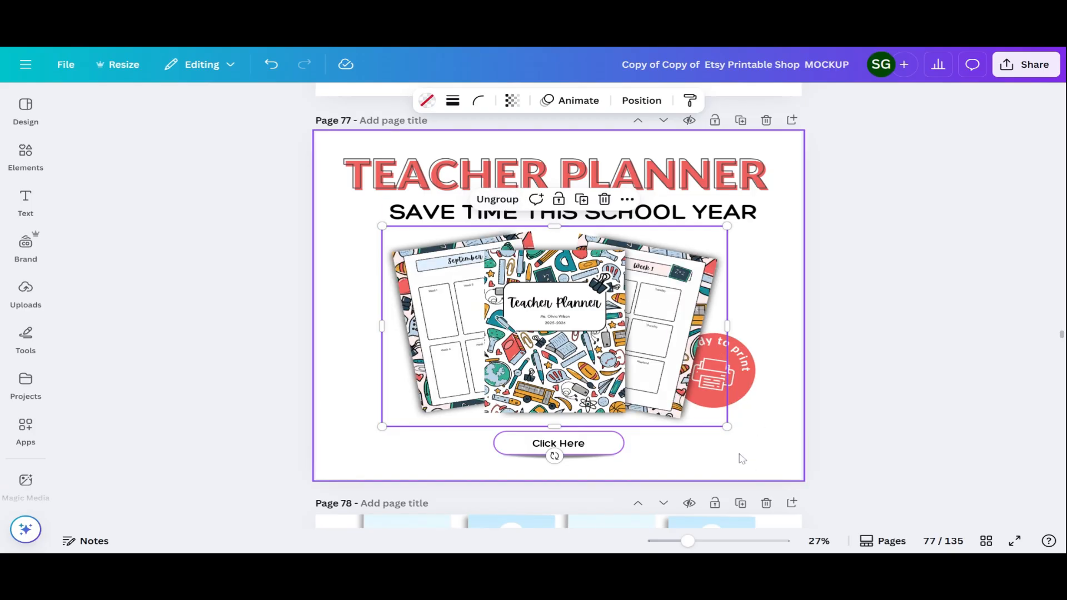
# Enlarge the mockup group, and move the Ready to print badge lower right and forward
pyautogui.moveTo(726, 426); pyautogui.dragTo(745, 436)
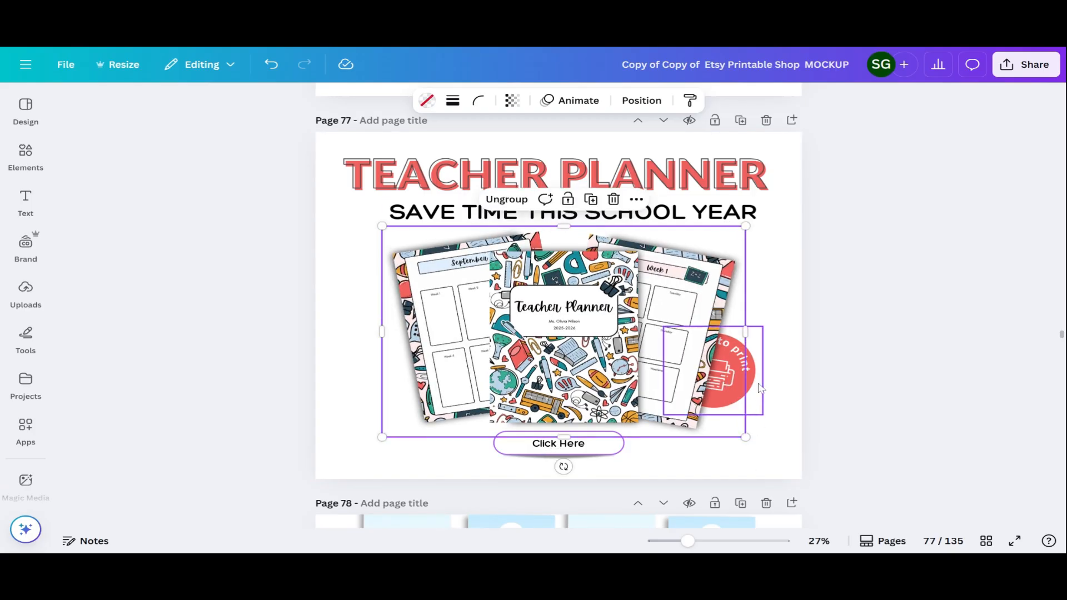
pyautogui.click(768, 390)
pyautogui.moveTo(768, 390); pyautogui.dragTo(786, 381)
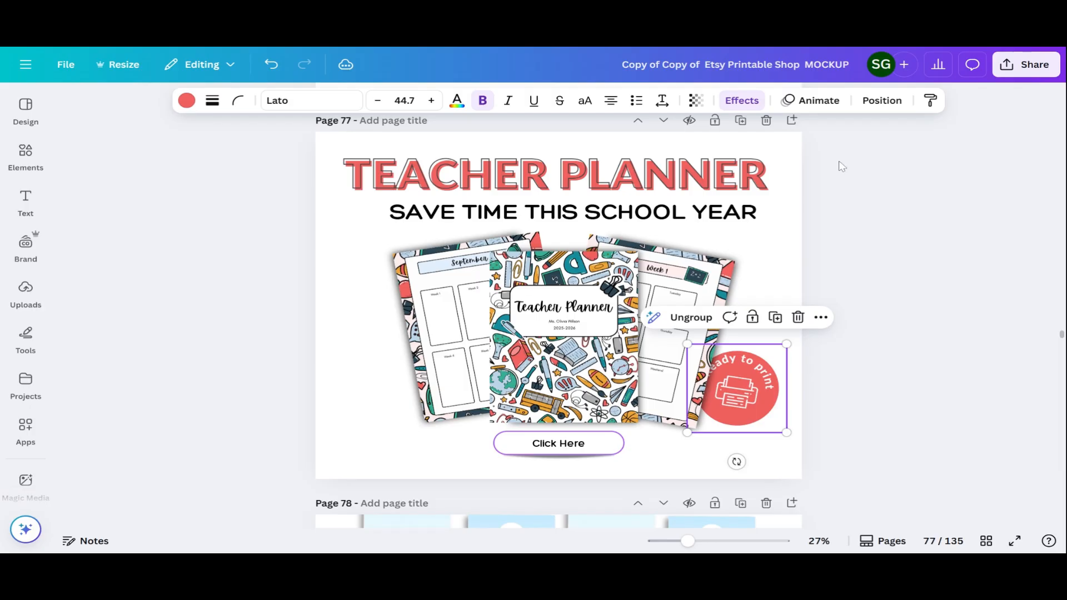
pyautogui.click(881, 104)
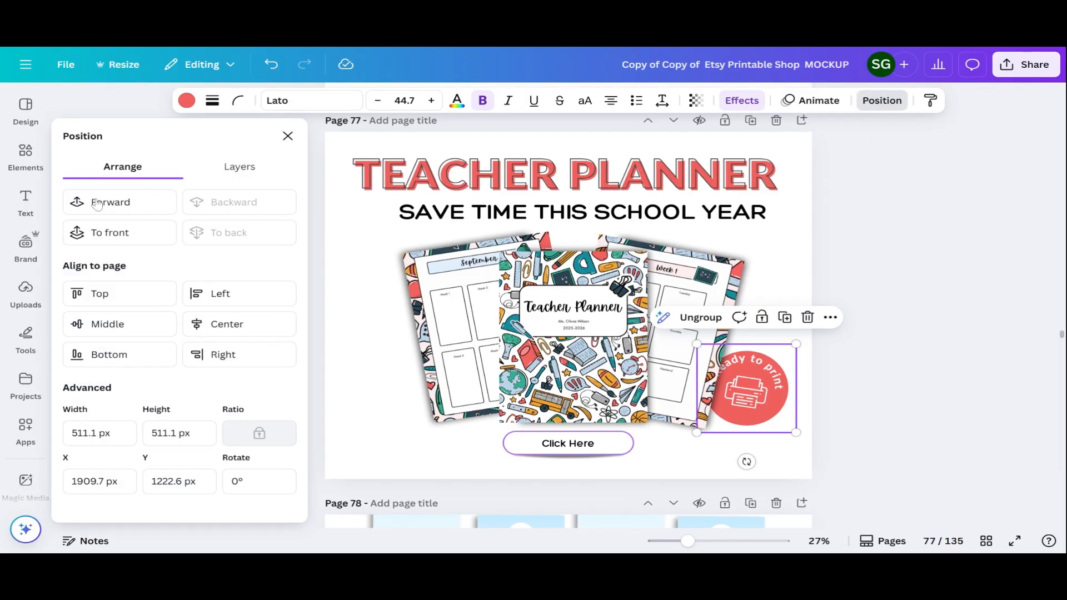
pyautogui.click(83, 201)
pyautogui.moveTo(759, 395); pyautogui.dragTo(751, 396)
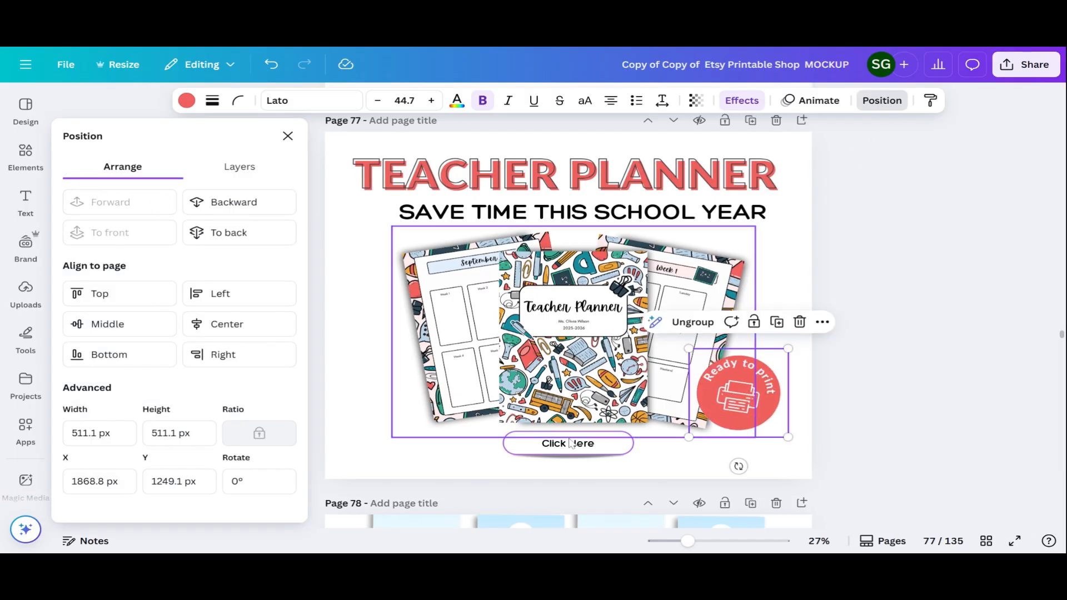
# Nudge the Click Here button down and enlarge the planner image group slightly
pyautogui.click(616, 454)
pyautogui.moveTo(571, 455); pyautogui.dragTo(571, 456)
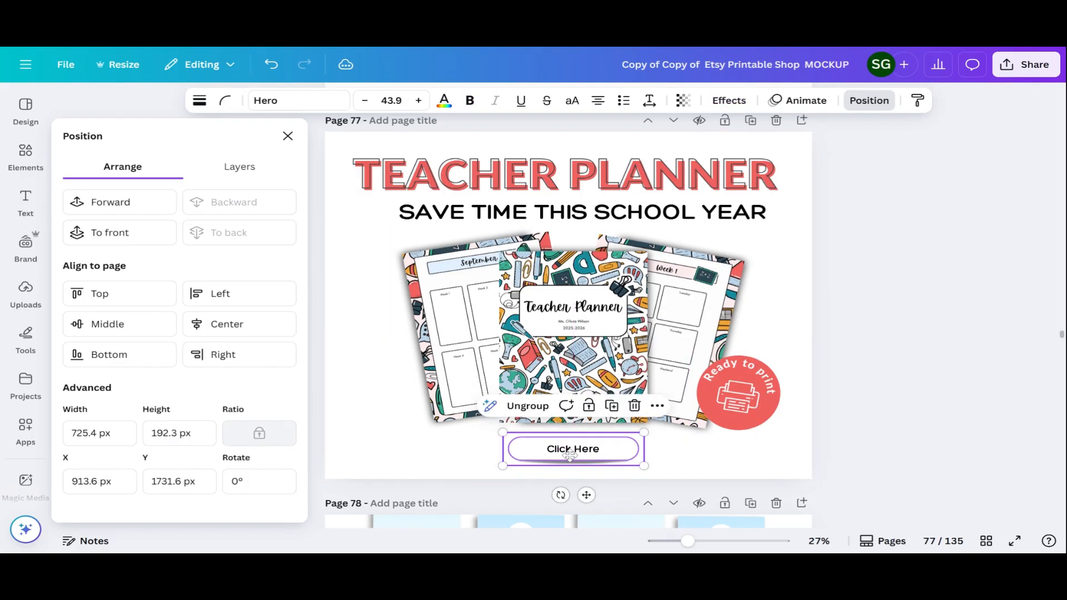
pyautogui.click(412, 297)
pyautogui.moveTo(390, 437); pyautogui.dragTo(386, 441)
# Change the Click Here button's outline from purple to coral red #F0615E
pyautogui.click(539, 463)
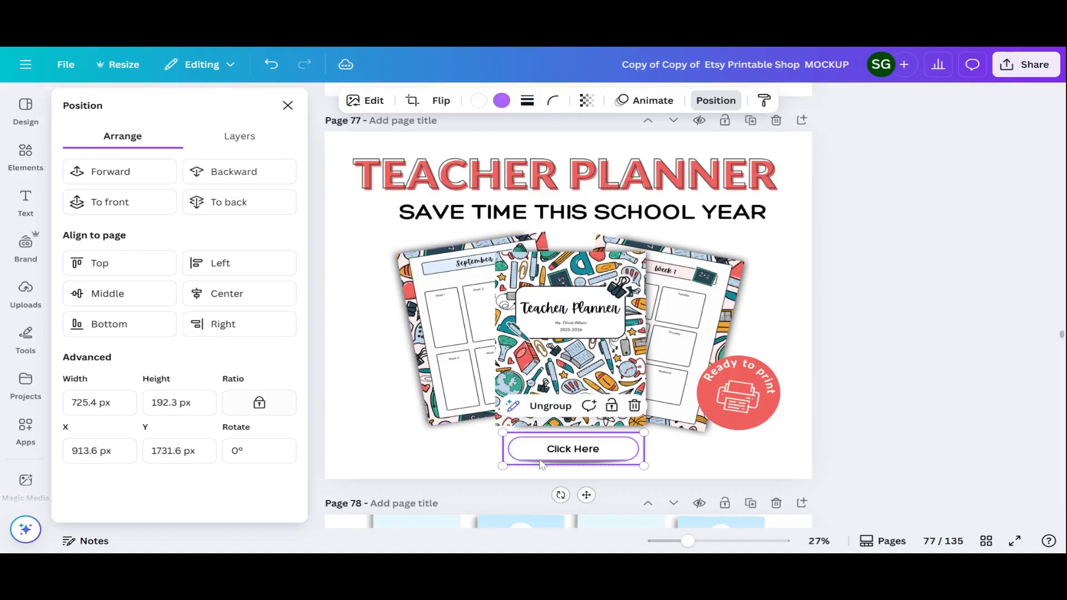
pyautogui.click(502, 100)
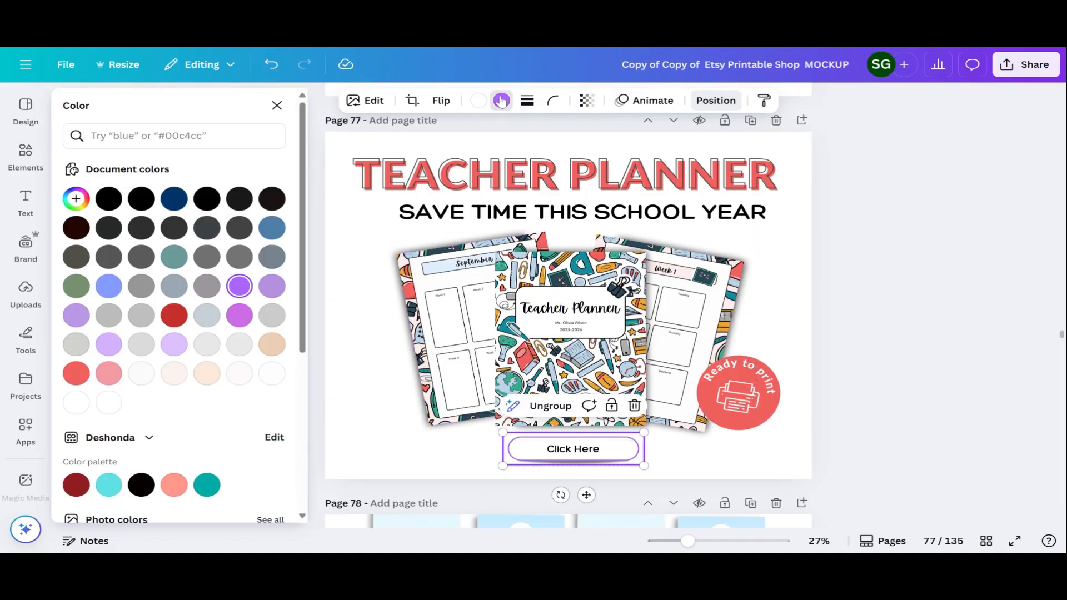
pyautogui.scroll(-5, 73, 303)
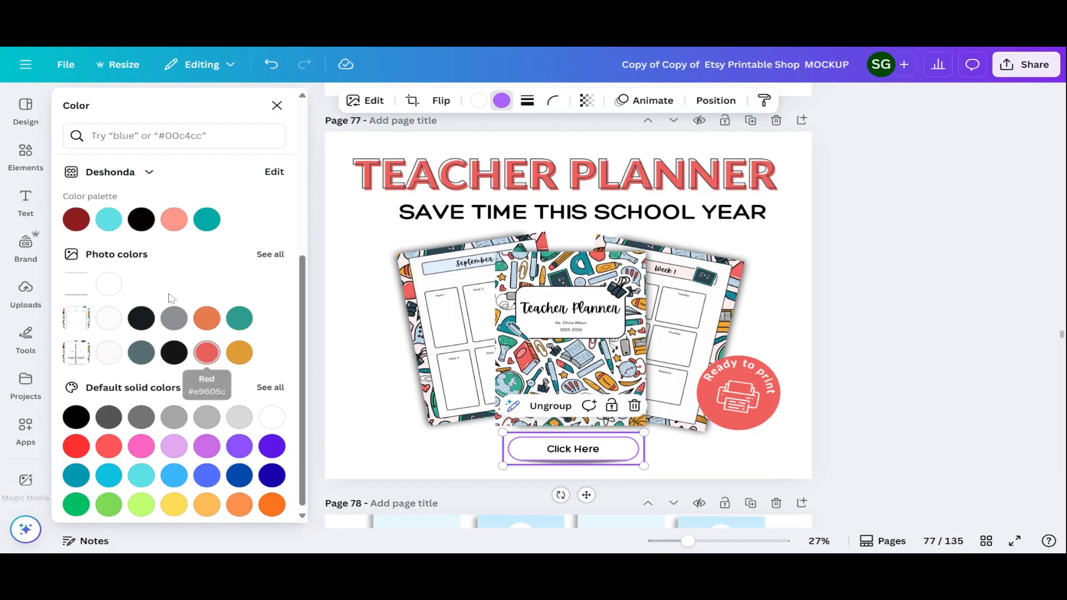
pyautogui.scroll(5, 206, 356)
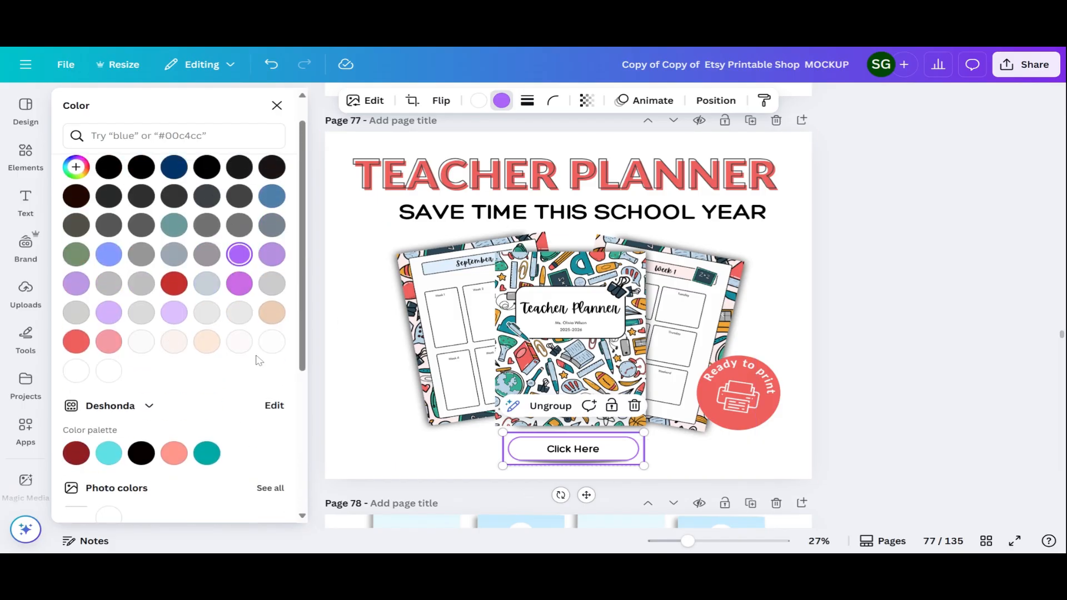
pyautogui.scroll(1, 222, 331)
pyautogui.click(74, 376)
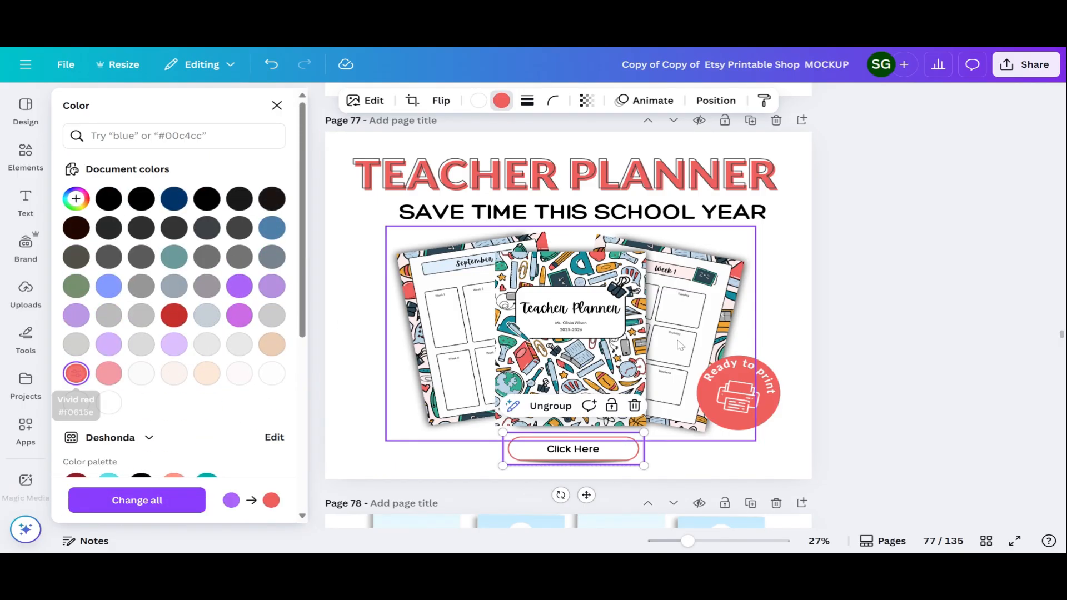
pyautogui.click(798, 265)
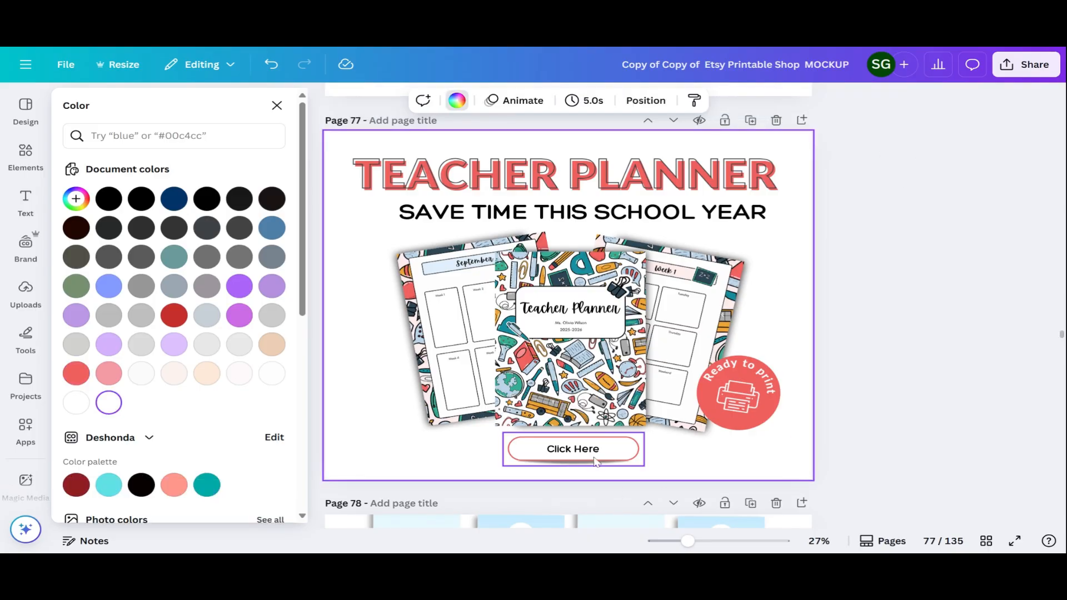
pyautogui.click(573, 448)
# Replace the button text with 'Grab Your Copy Today!' and shrink it onto one line
pyautogui.doubleClick(564, 449)
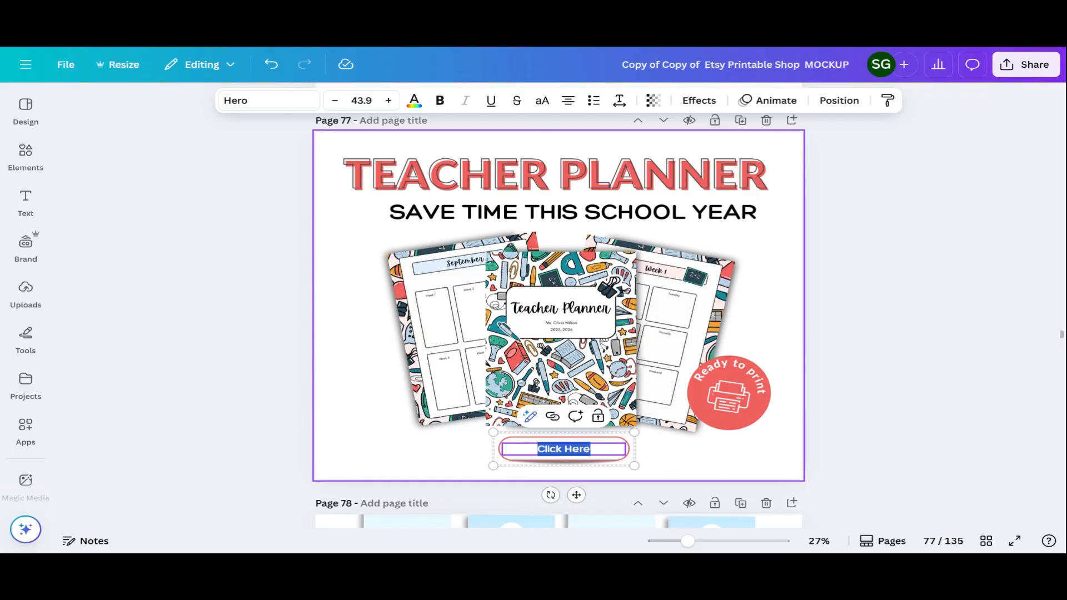
pyautogui.write('Grab You')
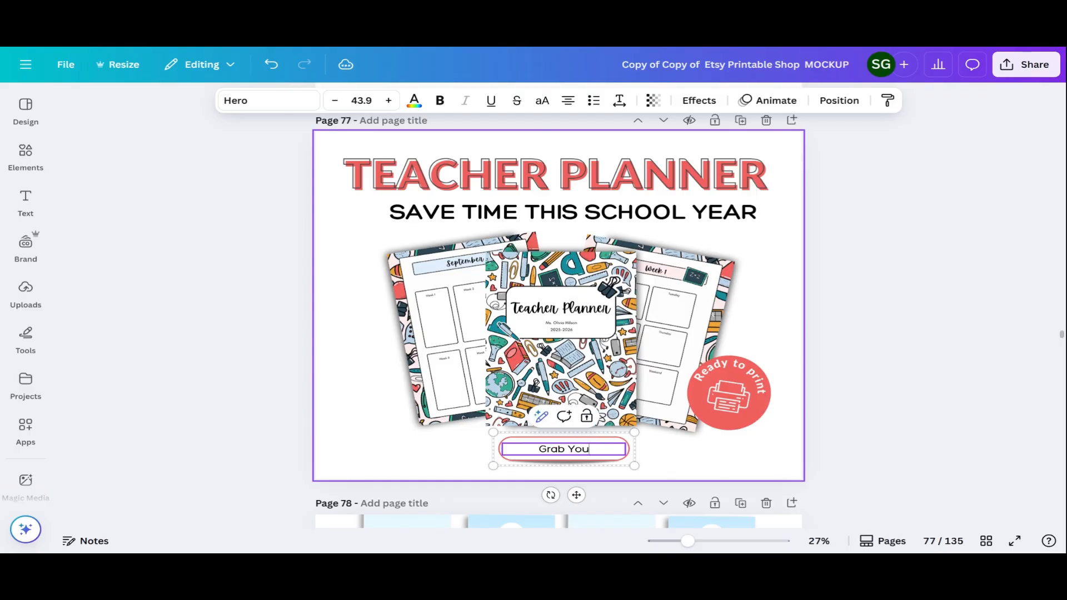
pyautogui.write('r Copy Today')
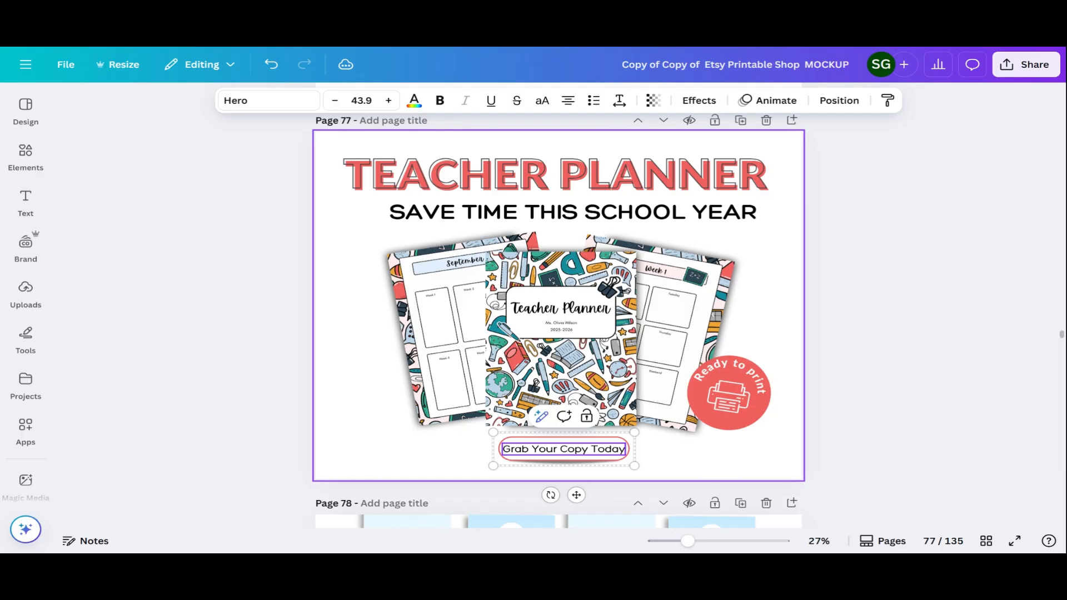
pyautogui.write('!')
pyautogui.moveTo(583, 463); pyautogui.dragTo(495, 439)
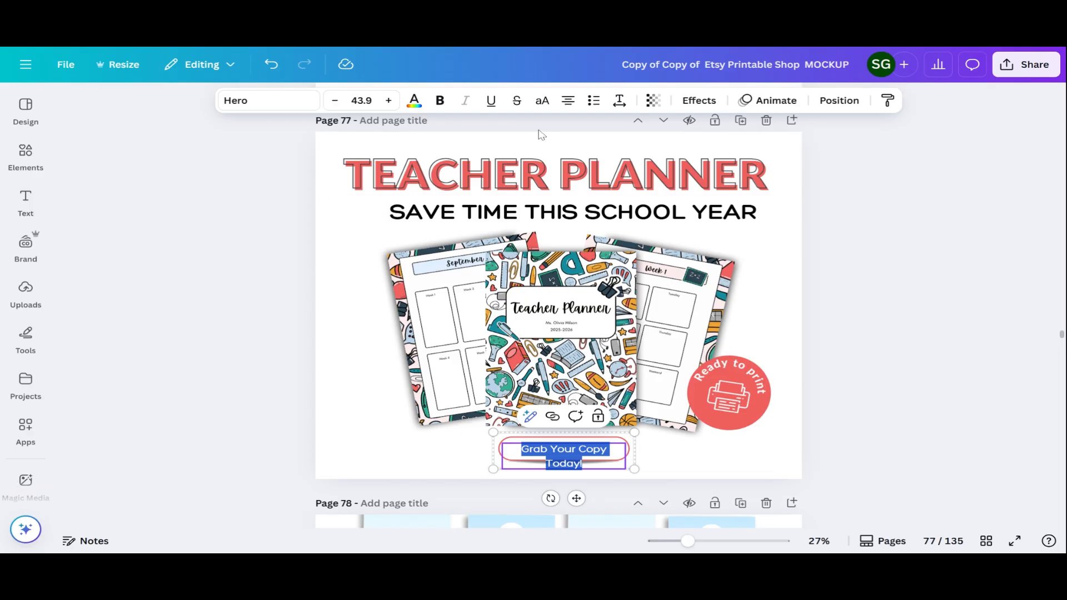
pyautogui.click(336, 110)
pyautogui.click(335, 110)
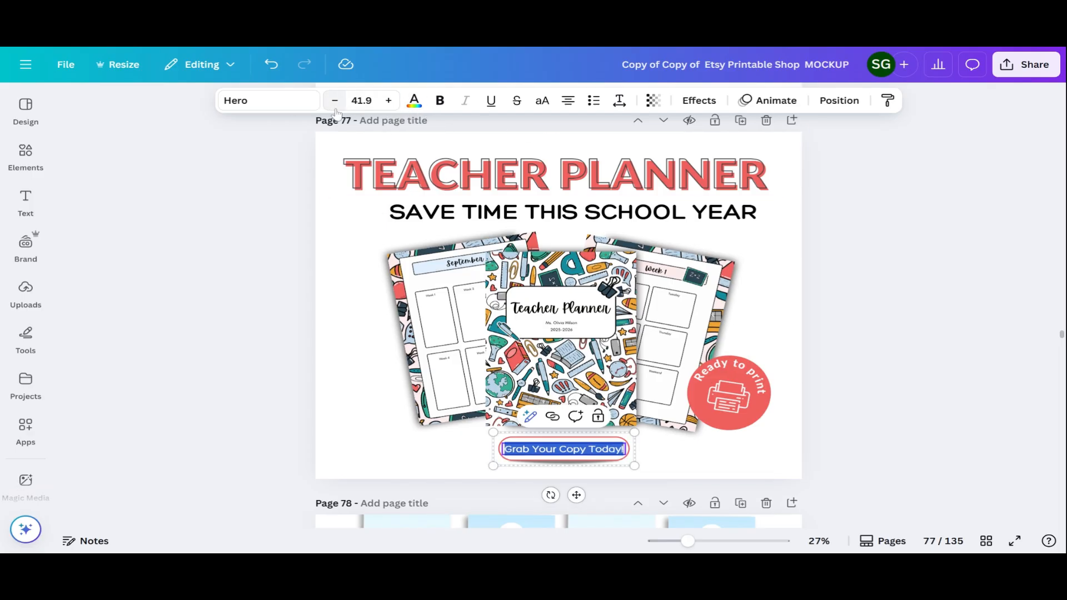
pyautogui.click(792, 164)
# Enlarge the button so its text reaches size 49
pyautogui.click(623, 453)
pyautogui.moveTo(635, 466); pyautogui.dragTo(644, 469)
pyautogui.moveTo(480, 429); pyautogui.dragTo(465, 427)
pyautogui.click(624, 459)
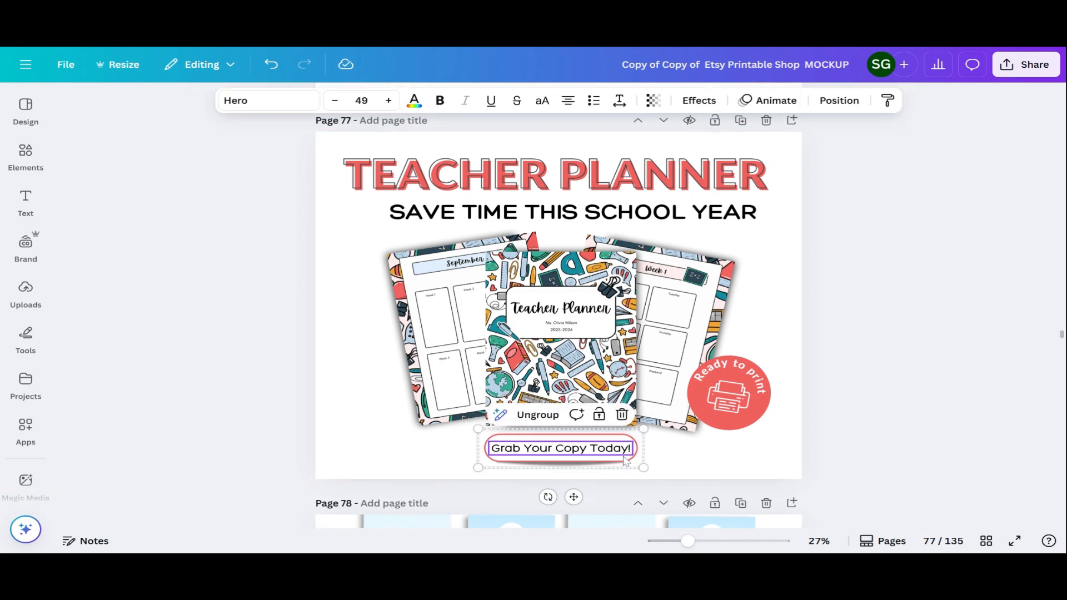
pyautogui.rightClick(624, 459)
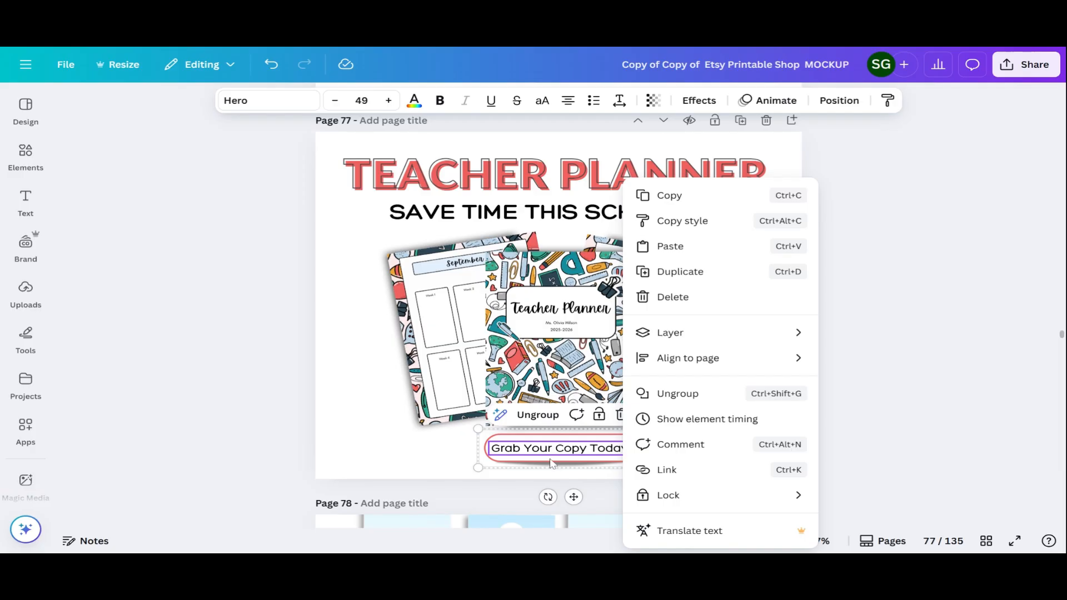
# Open the link settings for the Grab Your Copy Today! button, then close them
pyautogui.click(667, 469)
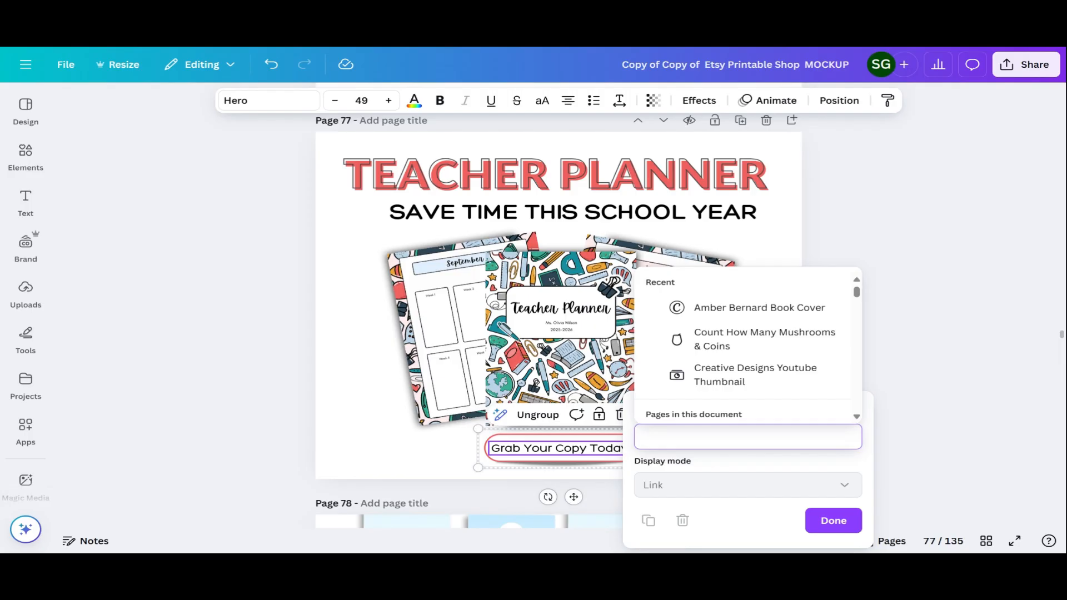
pyautogui.click(315, 347)
pyautogui.click(330, 345)
# Centre the Grab Your Copy Today! button horizontally on page 77 and bring up the Share options
pyautogui.click(590, 456)
pyautogui.moveTo(590, 455); pyautogui.dragTo(588, 456)
pyautogui.click(1026, 64)
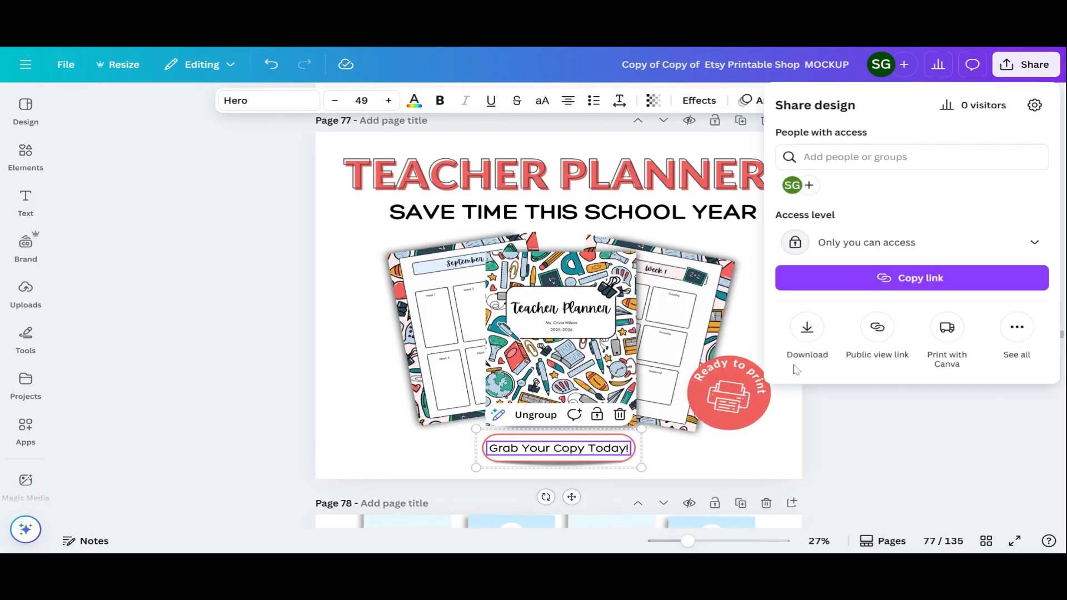
# Pick PDF Print from the Download file types, then dismiss the download options
pyautogui.click(807, 330)
pyautogui.click(861, 162)
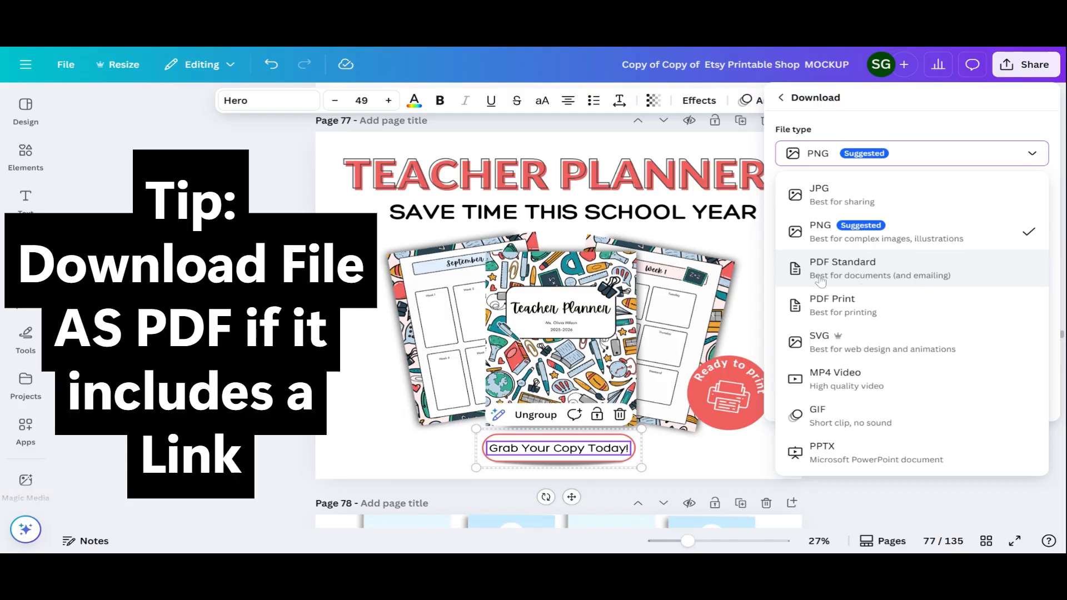
pyautogui.click(900, 312)
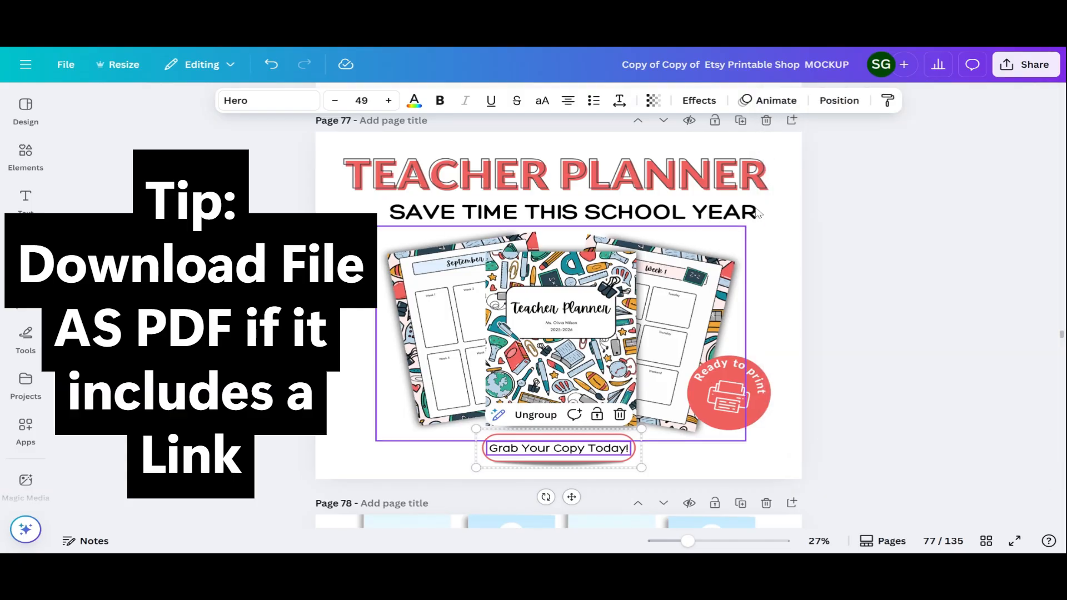
pyautogui.click(717, 462)
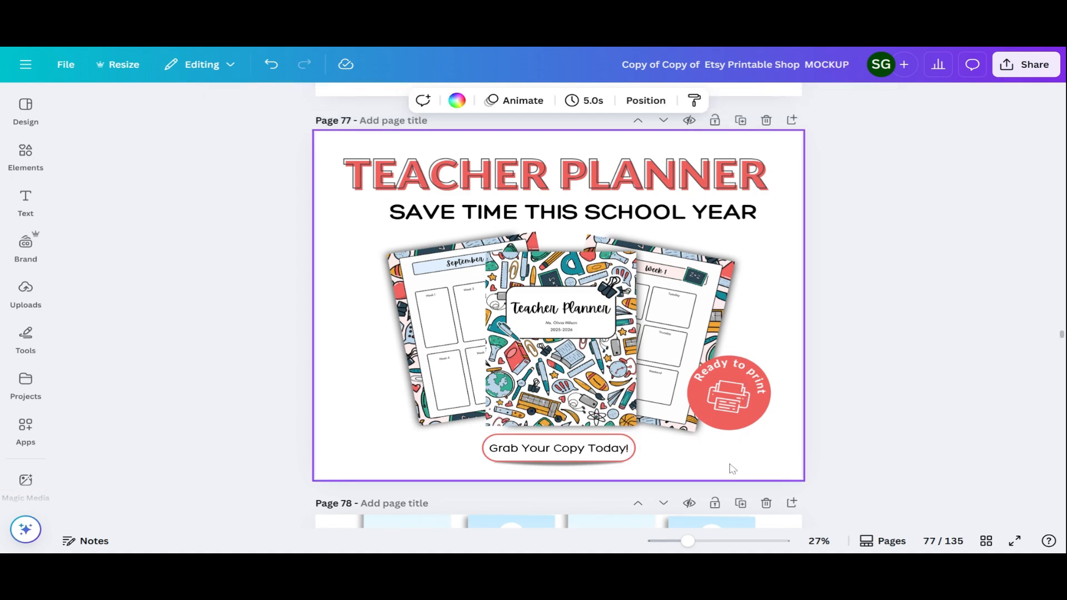
pyautogui.click(574, 465)
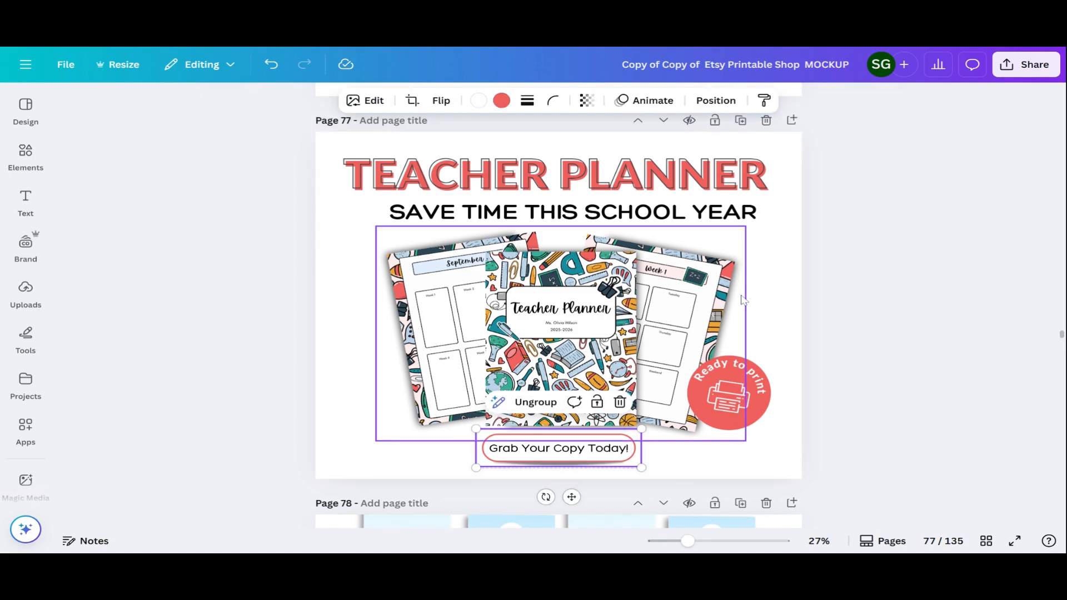
pyautogui.click(766, 281)
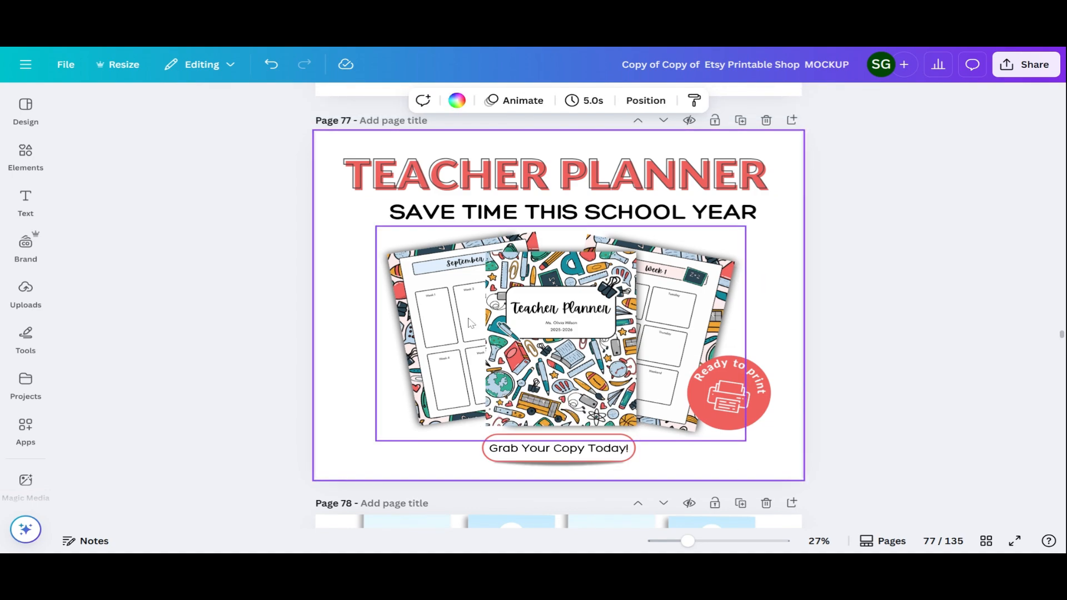
pyautogui.scroll(-2, 470, 325)
pyautogui.scroll(2, 470, 324)
pyautogui.scroll(-5, 470, 324)
pyautogui.scroll(-3, 506, 292)
pyautogui.scroll(3, 506, 292)
pyautogui.scroll(-9, 506, 292)
pyautogui.scroll(-12, 506, 292)
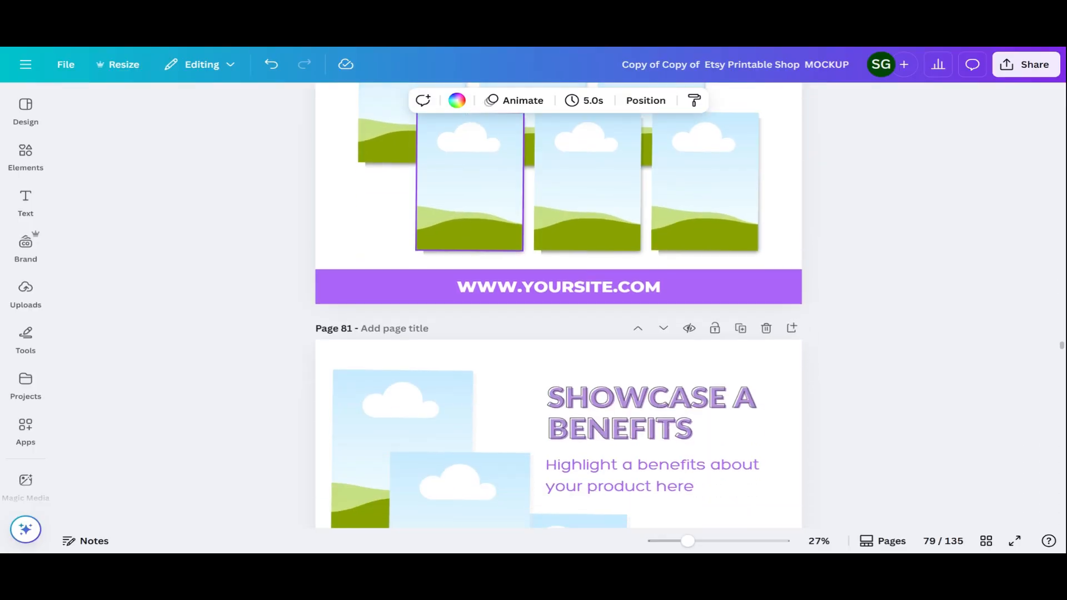
pyautogui.scroll(-12, 506, 291)
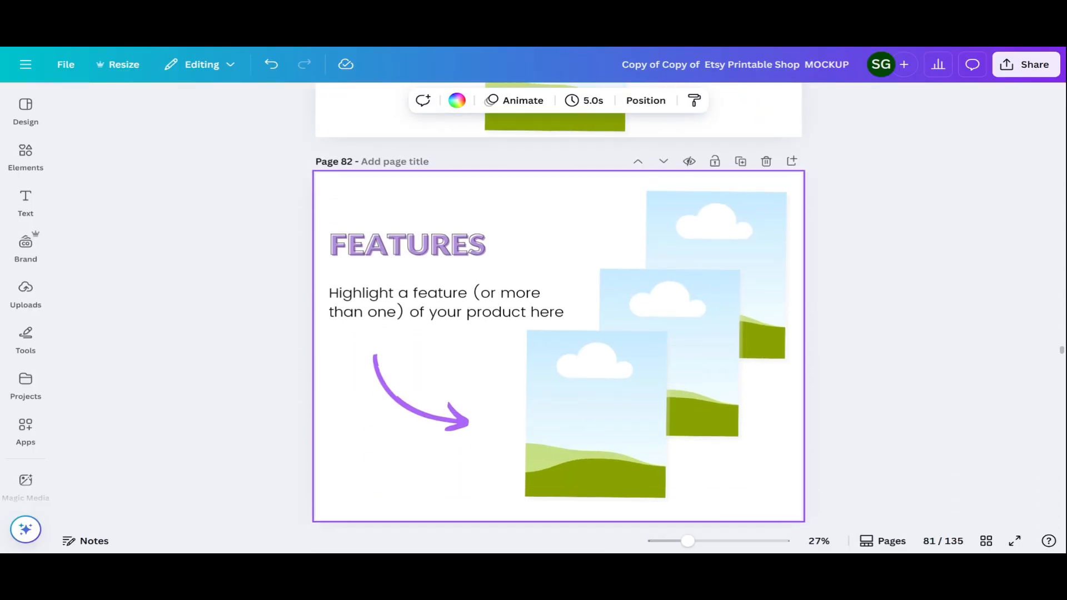
pyautogui.scroll(-5, 445, 318)
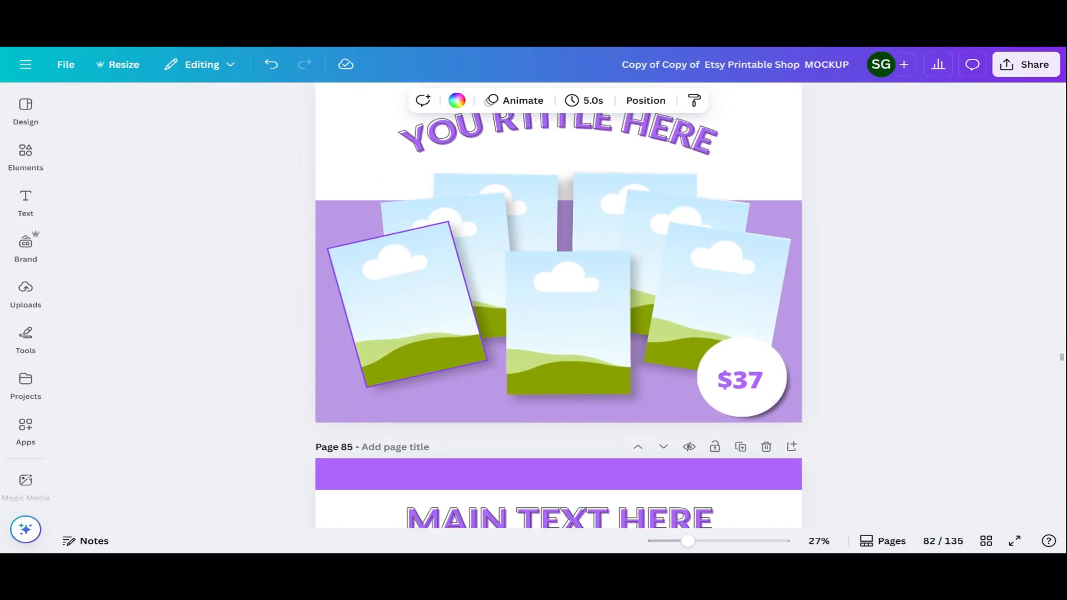
pyautogui.scroll(4, 445, 318)
pyautogui.scroll(15, 558, 306)
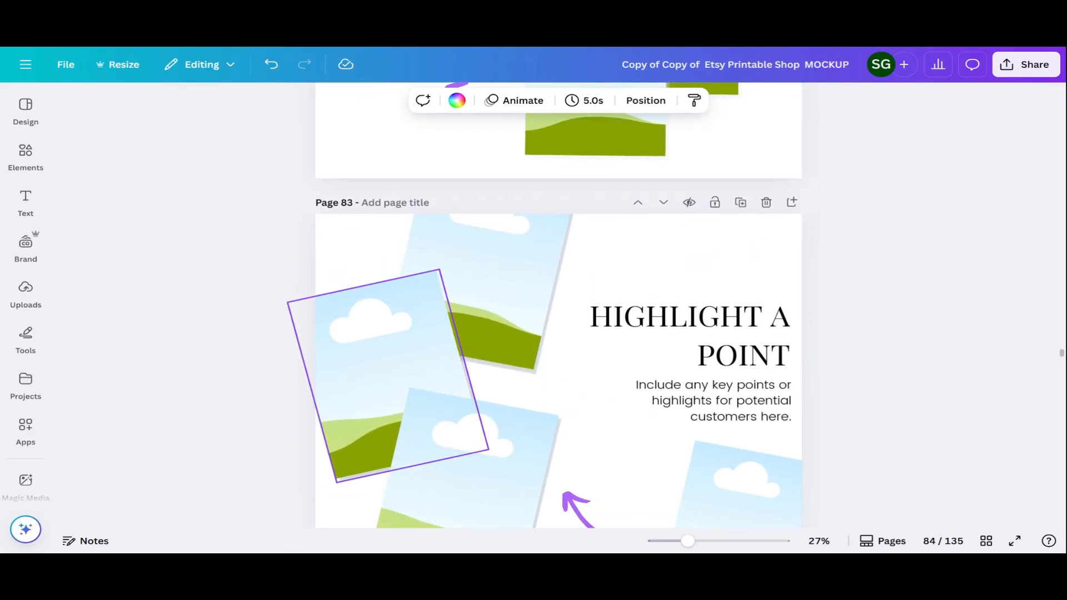
pyautogui.scroll(-3, 444, 400)
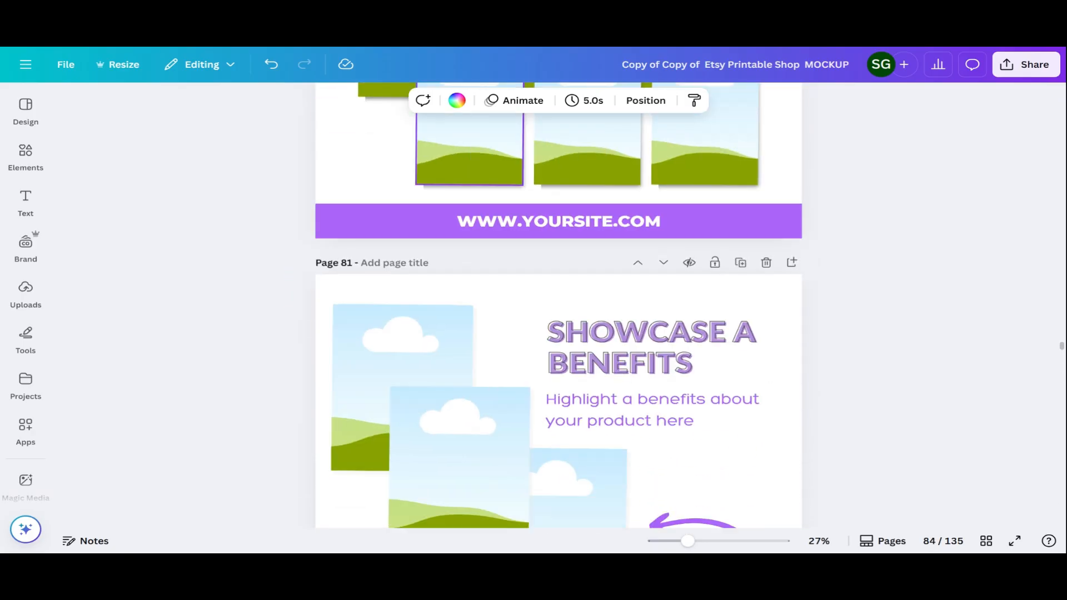
pyautogui.scroll(5, 445, 400)
pyautogui.scroll(18, 489, 396)
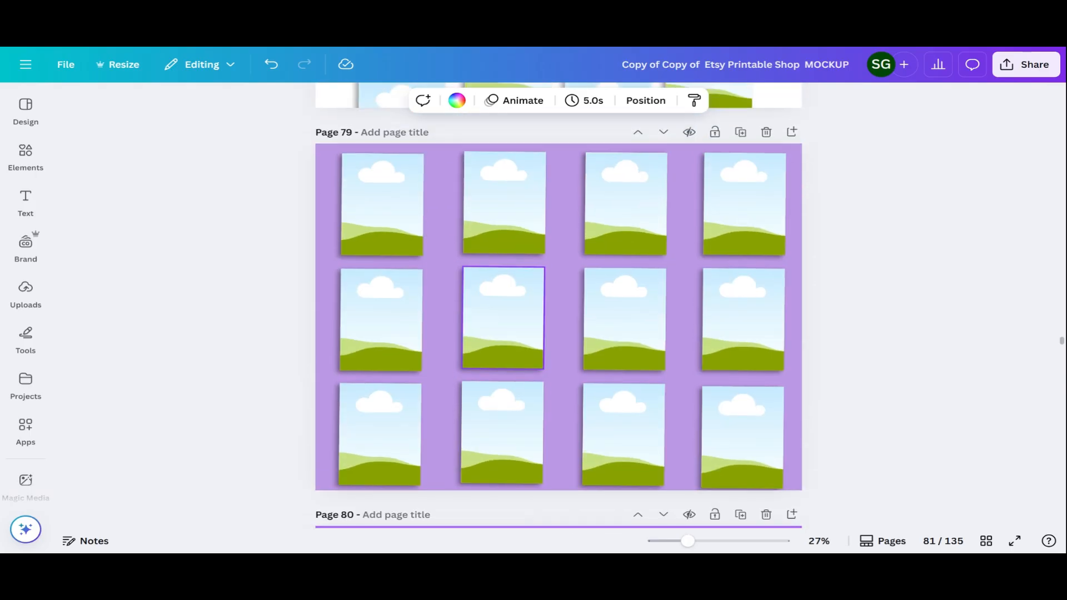
pyautogui.scroll(5, 473, 400)
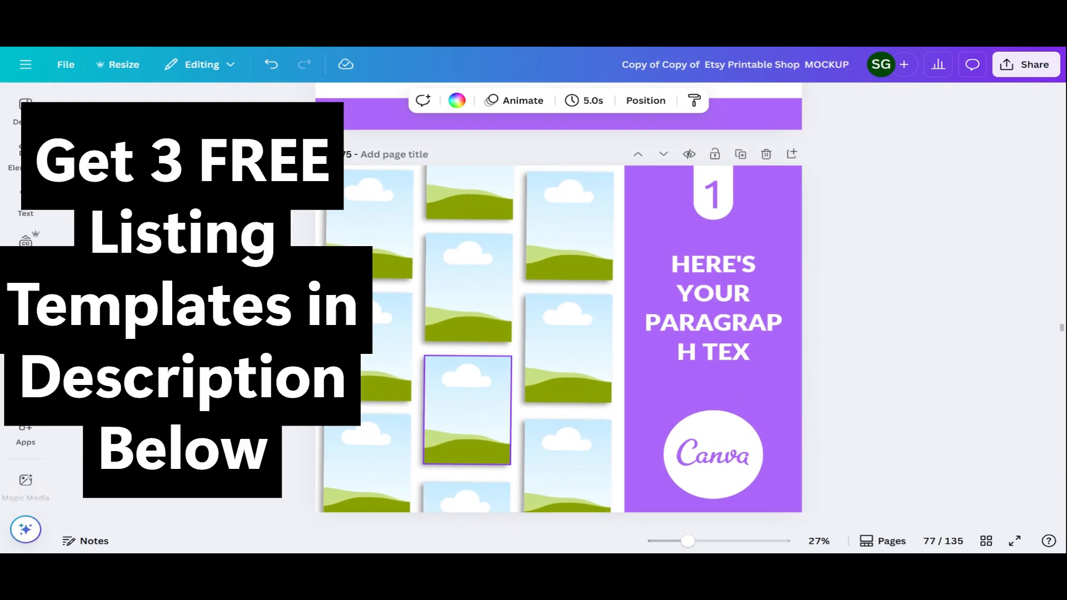
pyautogui.scroll(-10, 469, 287)
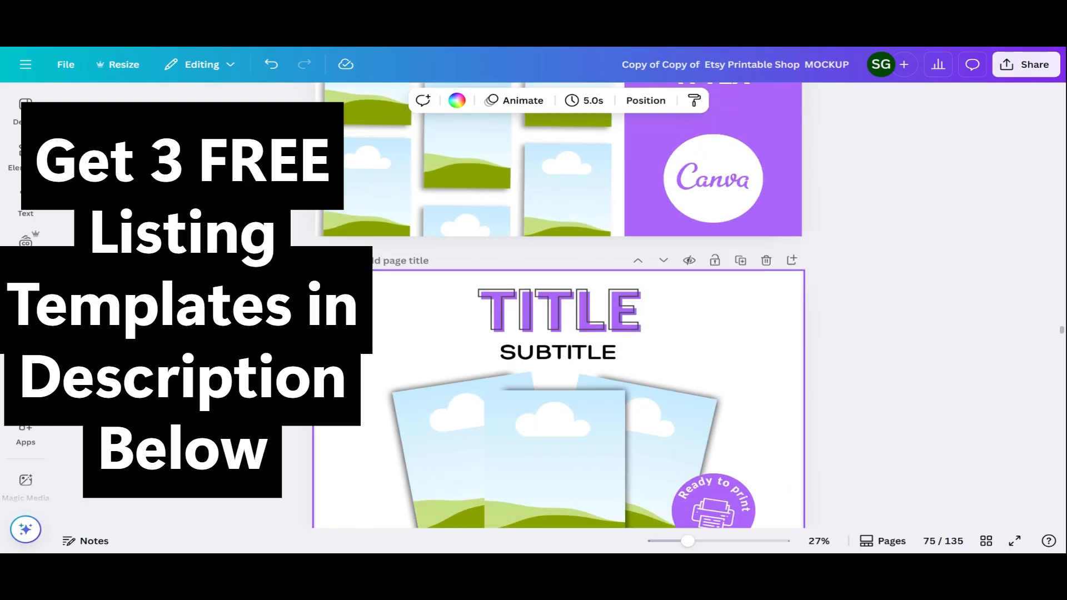
pyautogui.scroll(-5, 559, 306)
pyautogui.scroll(2, 559, 306)
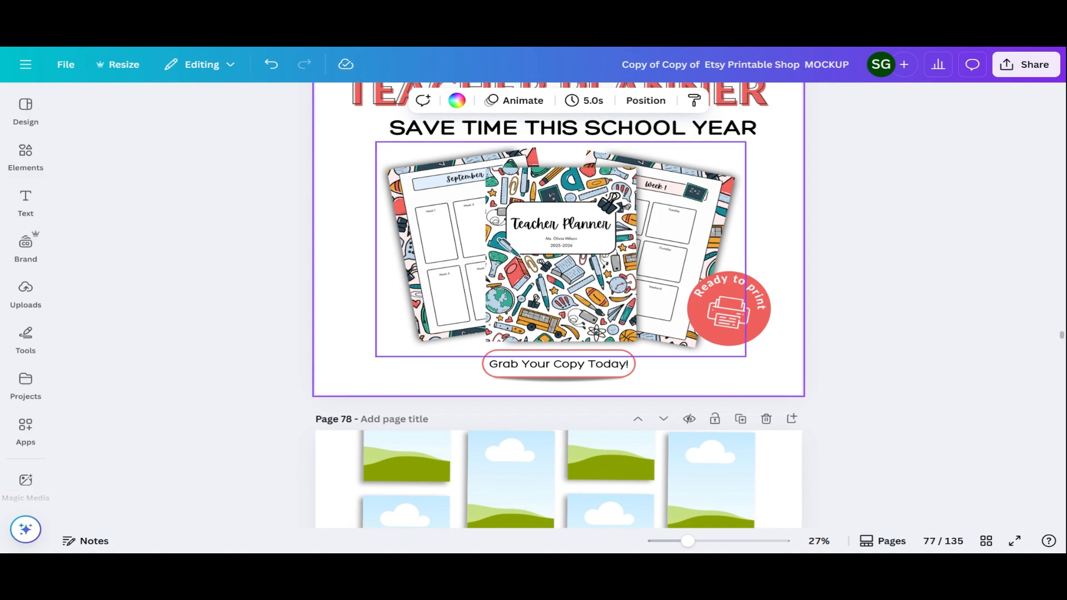
pyautogui.scroll(2, 559, 305)
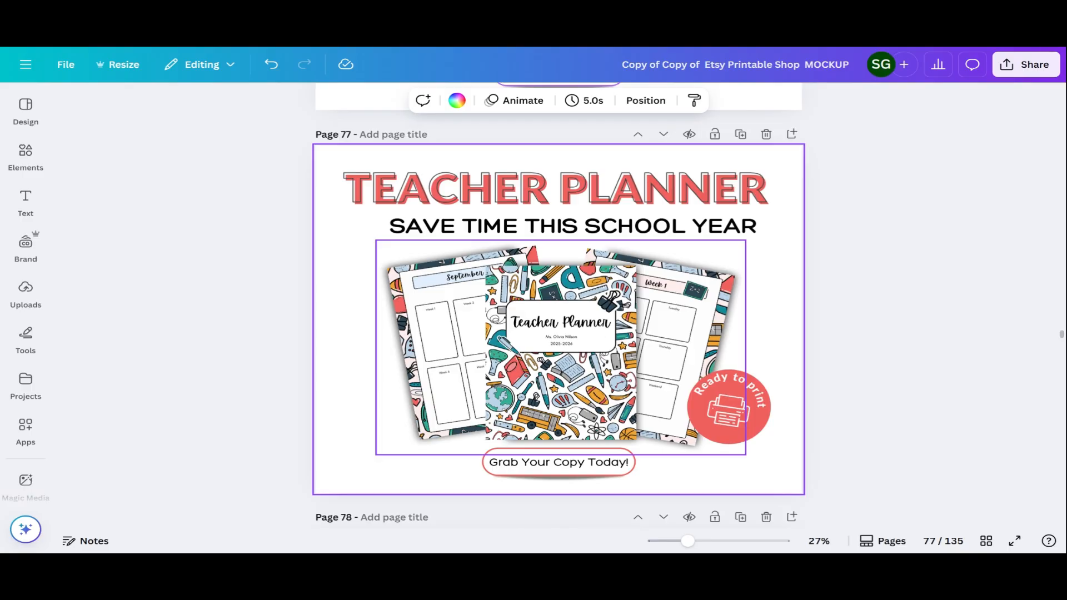
pyautogui.scroll(-5, 603, 300)
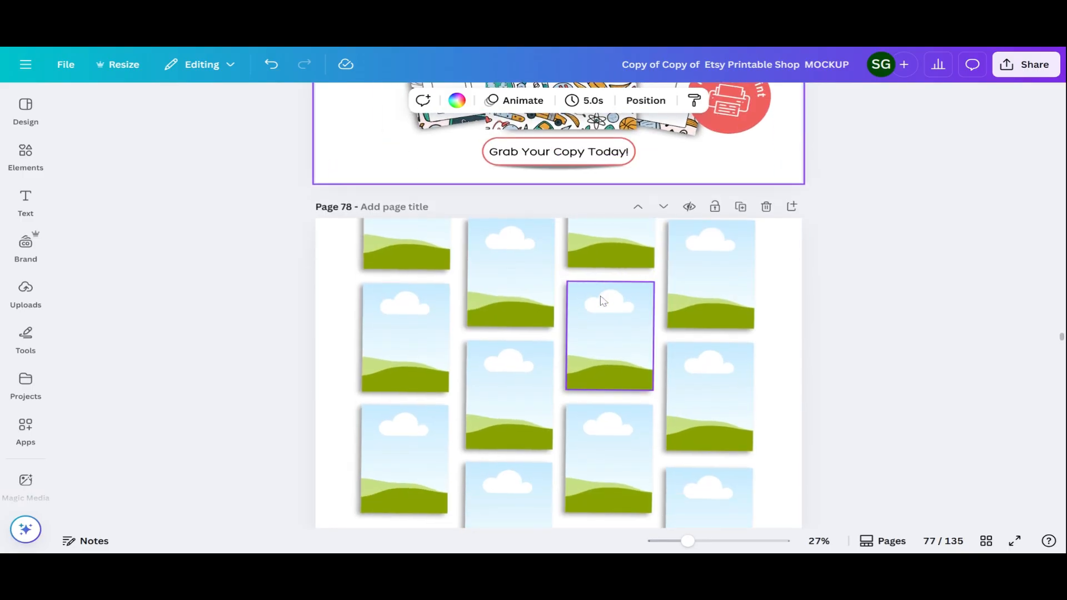
pyautogui.scroll(4, 603, 301)
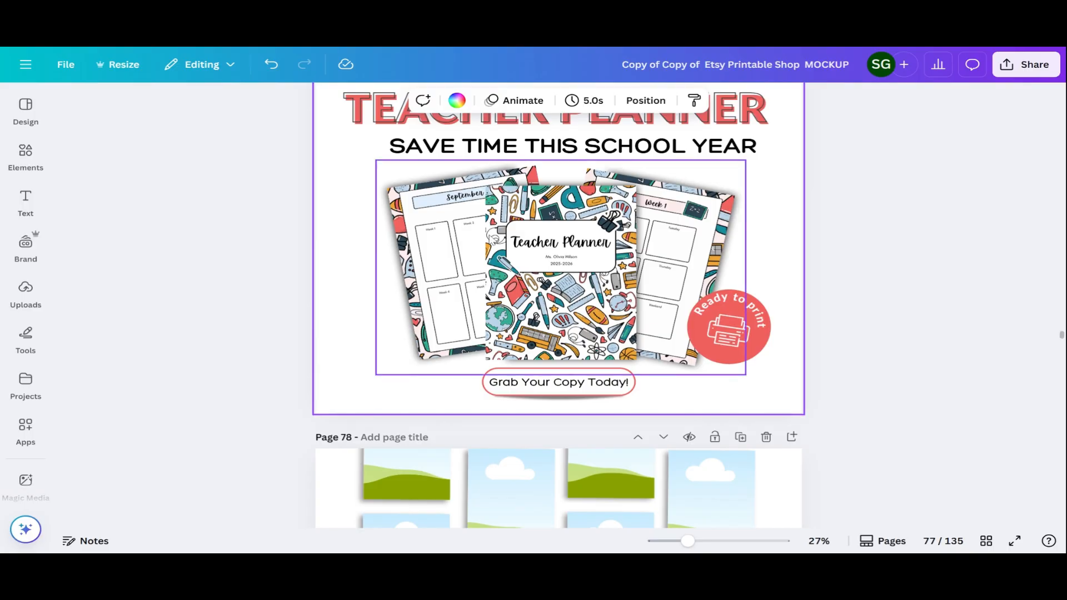
pyautogui.scroll(3, 489, 238)
pyautogui.scroll(6, 581, 348)
pyautogui.scroll(-6, 582, 348)
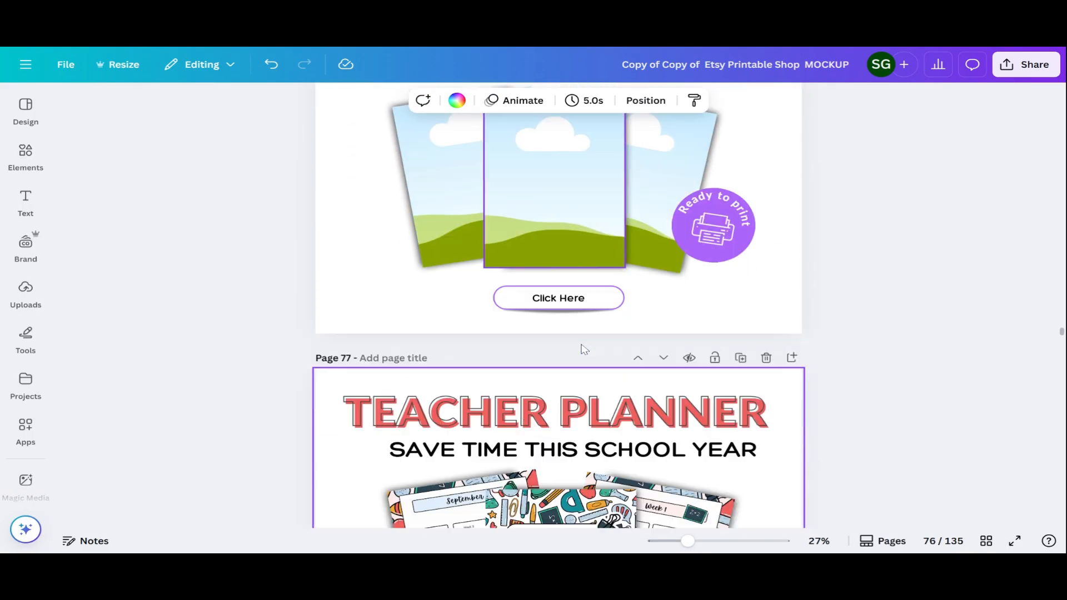
pyautogui.scroll(-1, 584, 348)
pyautogui.scroll(-3, 584, 347)
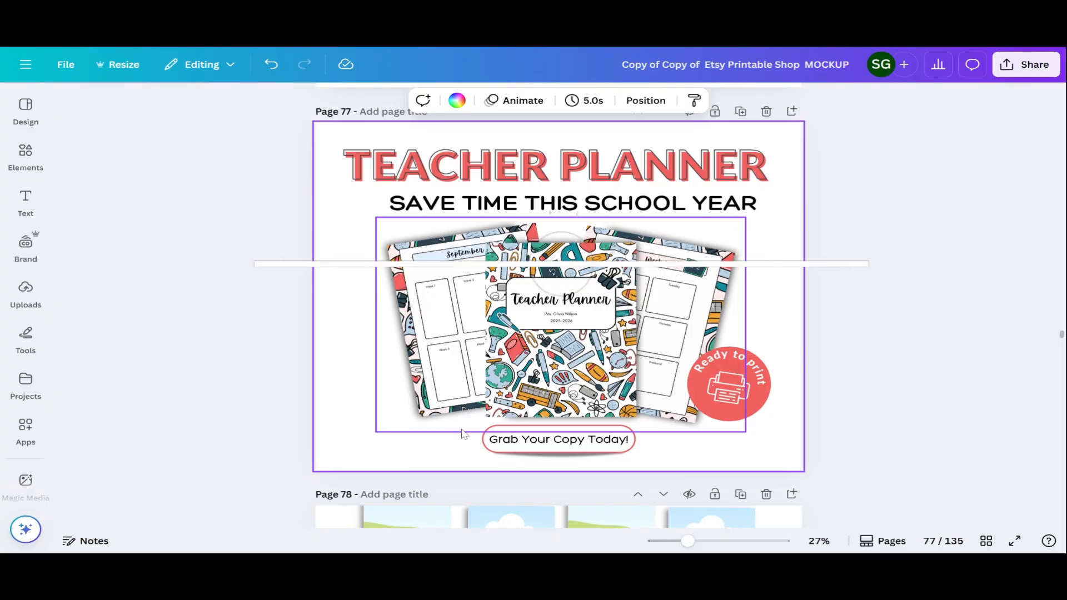
pyautogui.click(436, 387)
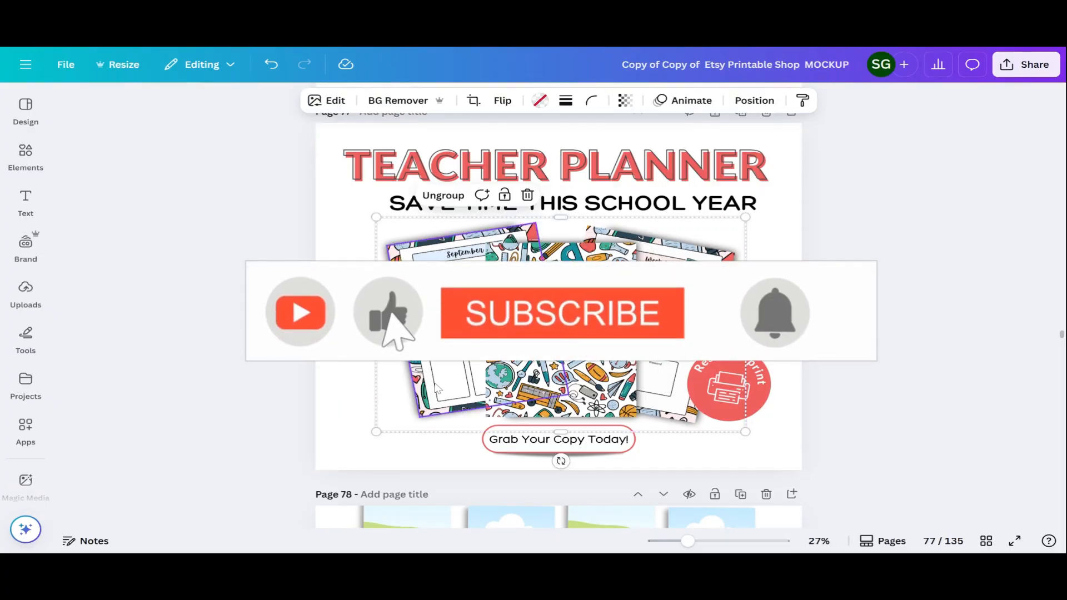